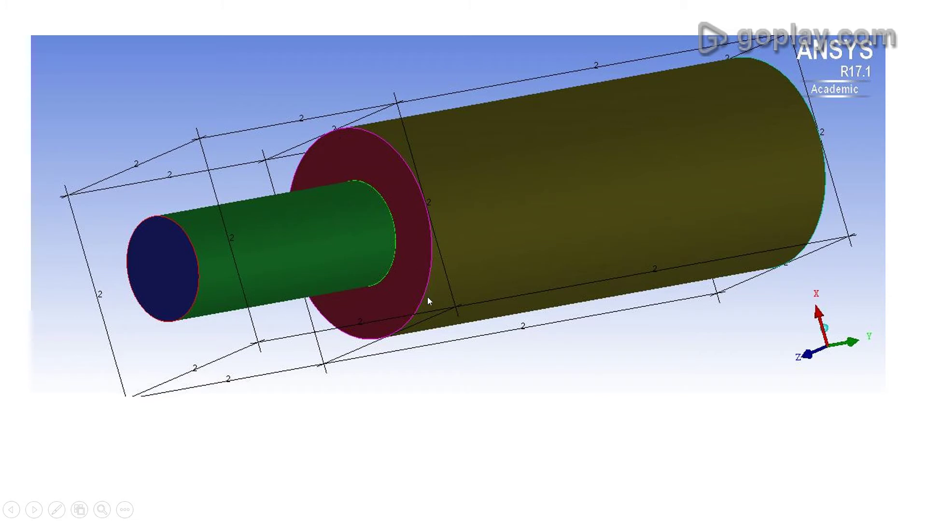
pyautogui.click(310, 227)
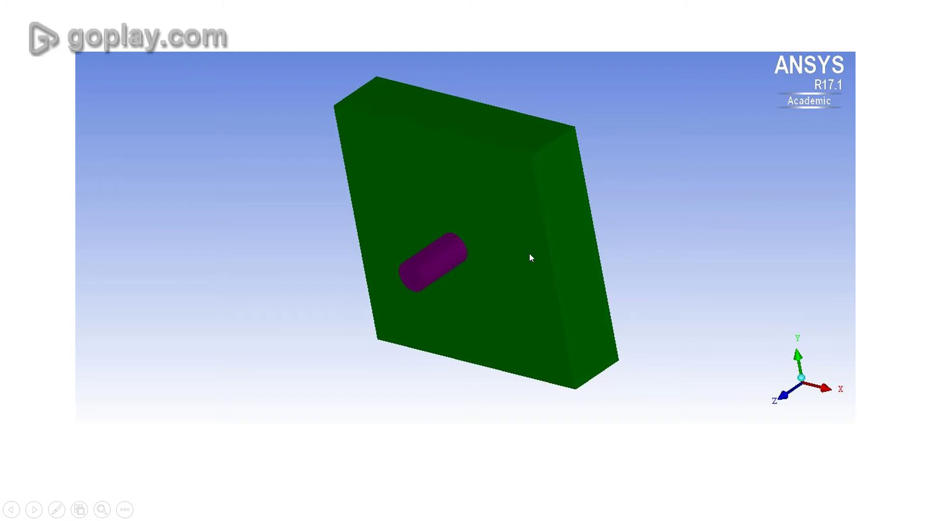
pyautogui.click(483, 193)
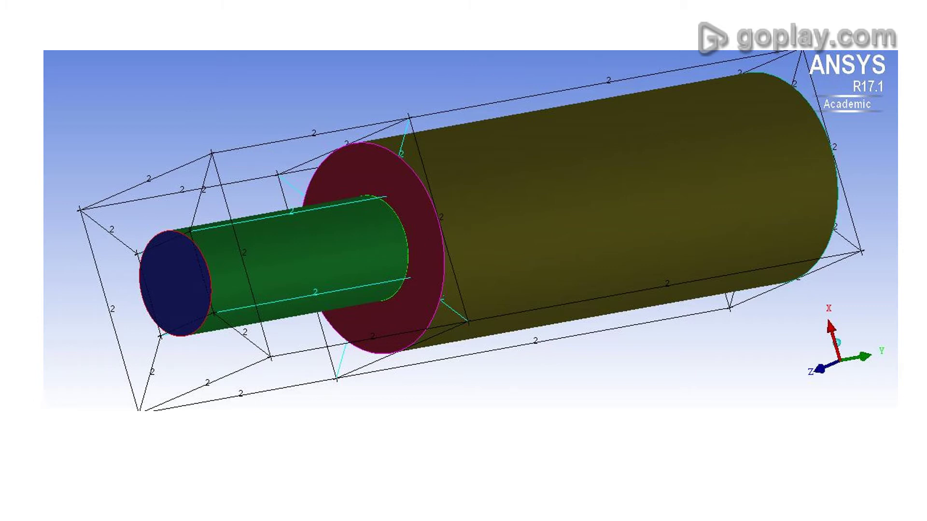
# Switch to ICEM CFD and check which face belongs to the INLET part by hiding and reshowing it.
pyautogui.hotkey('alt', 'Tab')
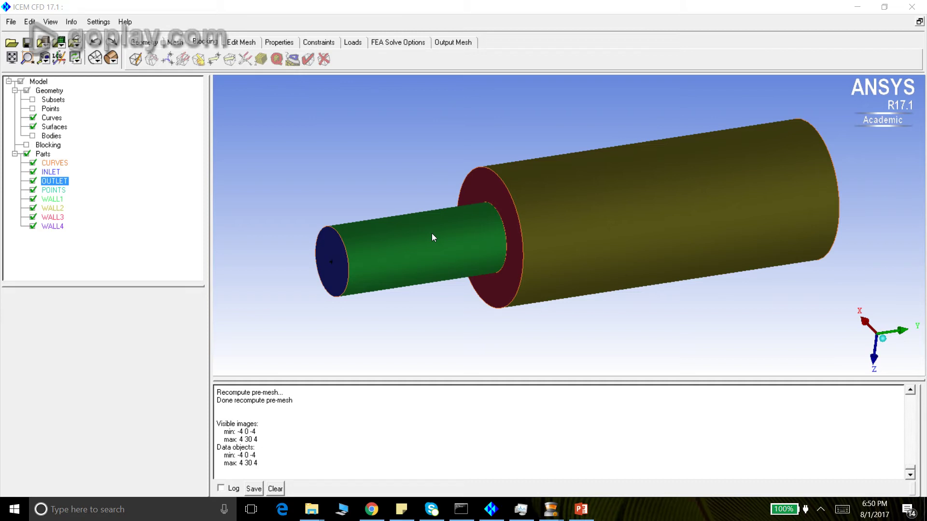
pyautogui.moveTo(346, 233); pyautogui.dragTo(334, 200)
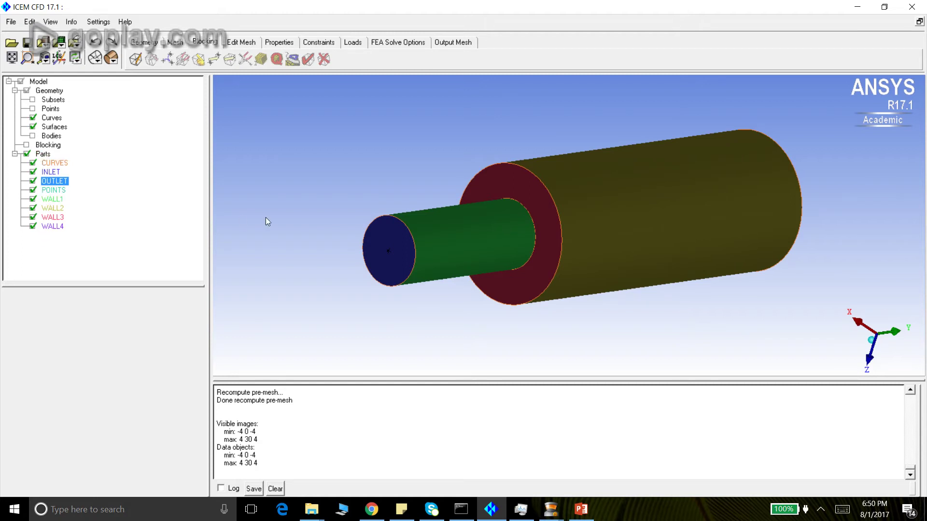
pyautogui.click(34, 172)
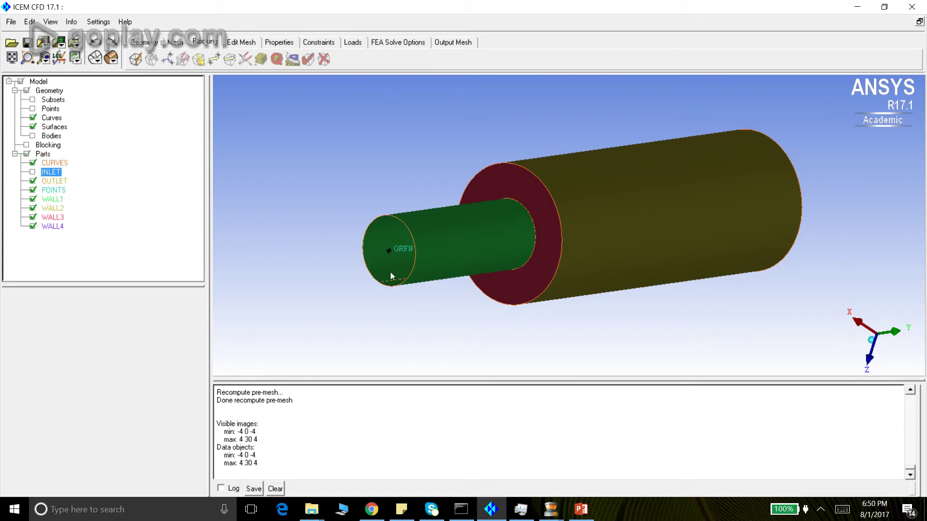
pyautogui.click(33, 172)
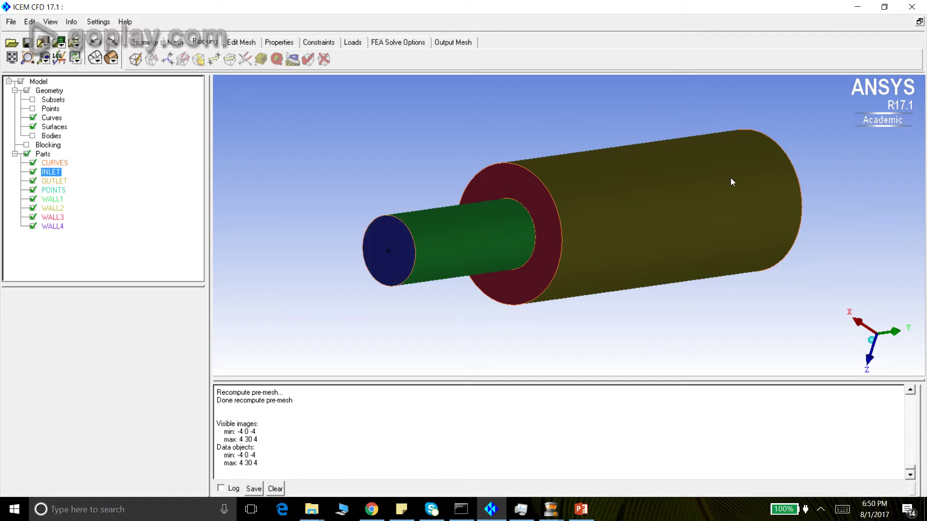
# Inspect the end face of the large cylinder by toggling the OUTLET part's visibility, leaving it shown.
pyautogui.moveTo(732, 182); pyautogui.dragTo(378, 233)
pyautogui.click(33, 182)
pyautogui.moveTo(818, 192); pyautogui.dragTo(575, 239)
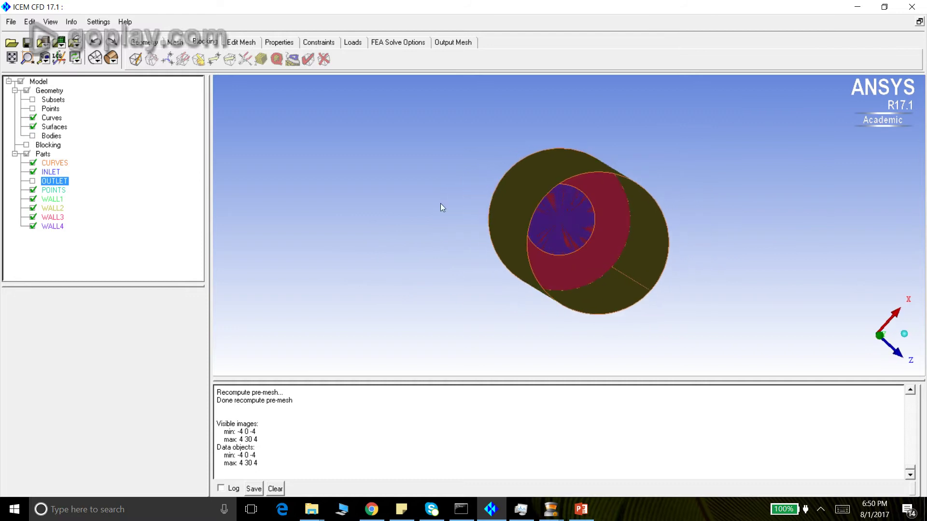
pyautogui.click(33, 181)
pyautogui.click(34, 181)
pyautogui.click(33, 182)
pyautogui.moveTo(603, 232); pyautogui.dragTo(691, 219)
# Toggle the WALL2, WALL1, CURVES and POINTS parts off and on to check what each contains.
pyautogui.click(33, 208)
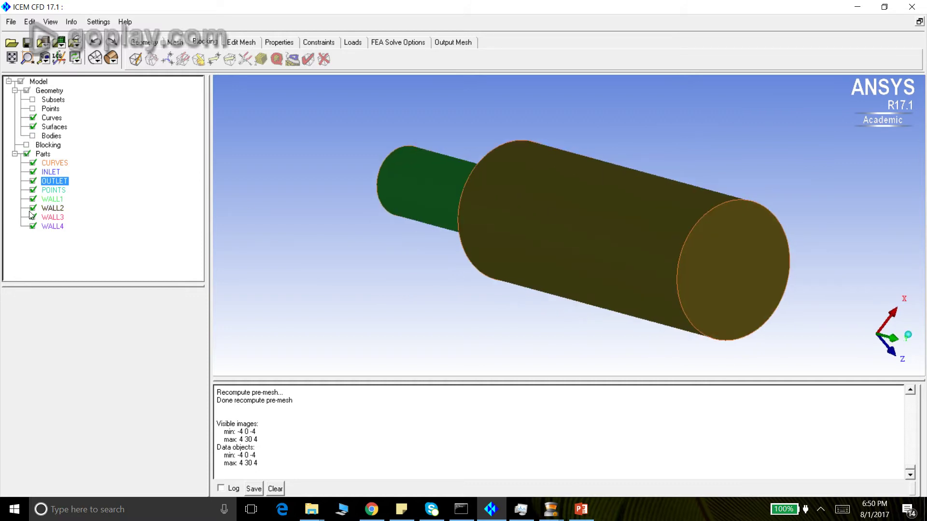
pyautogui.click(32, 208)
pyautogui.click(33, 199)
pyautogui.click(33, 199)
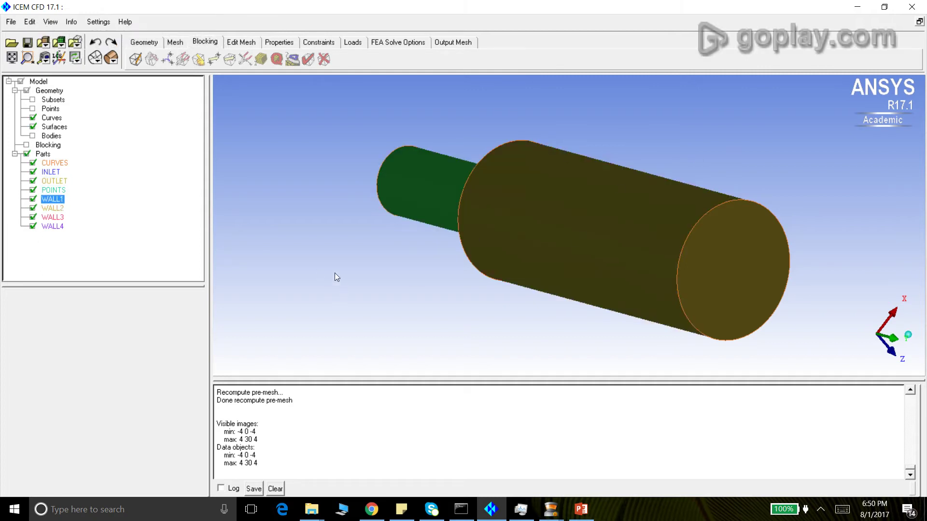
pyautogui.moveTo(335, 275); pyautogui.dragTo(632, 299)
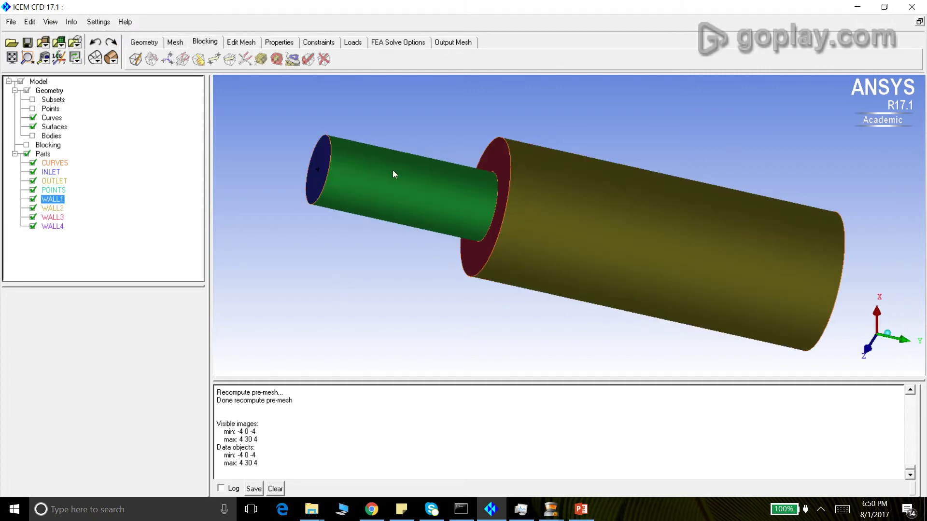
pyautogui.click(32, 162)
pyautogui.click(33, 163)
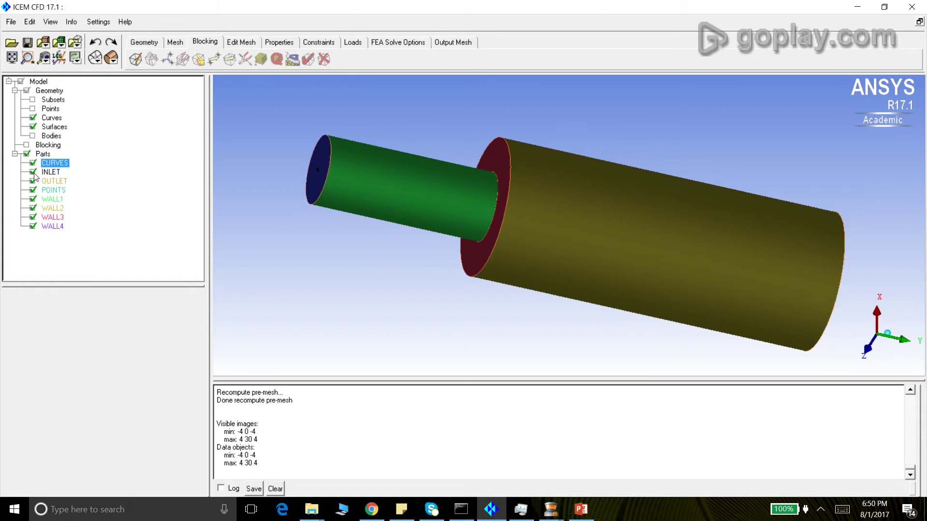
pyautogui.click(32, 190)
pyautogui.click(32, 190)
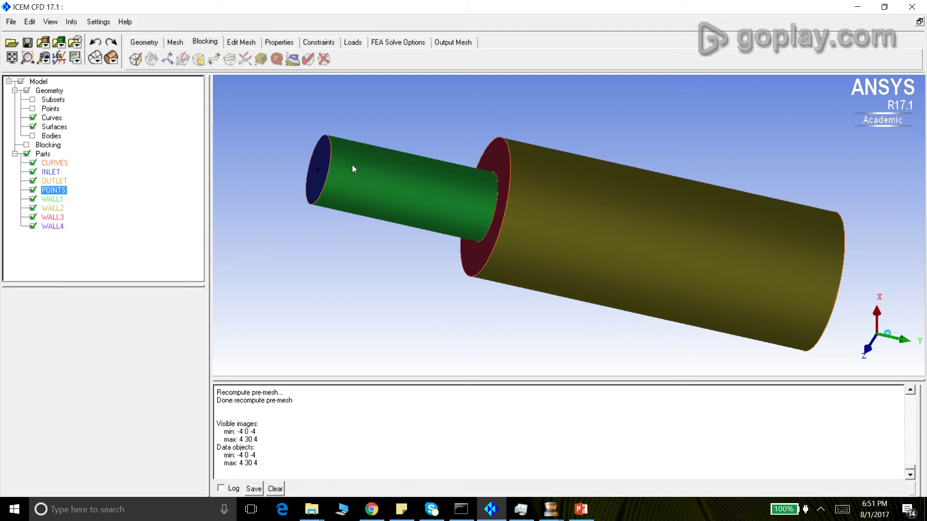
# Initialize a 3D bounding box block around the whole geometry in the FLUID part.
pyautogui.click(135, 58)
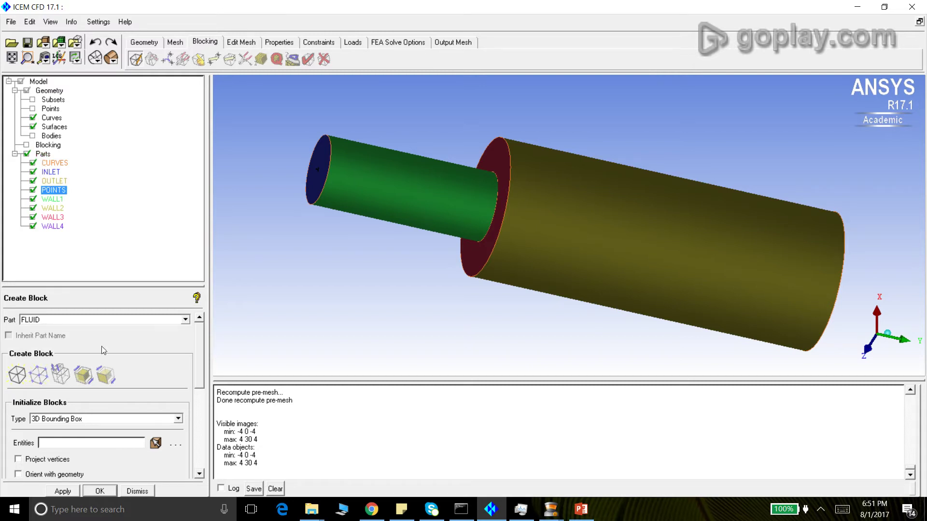
pyautogui.moveTo(202, 361); pyautogui.dragTo(214, 405)
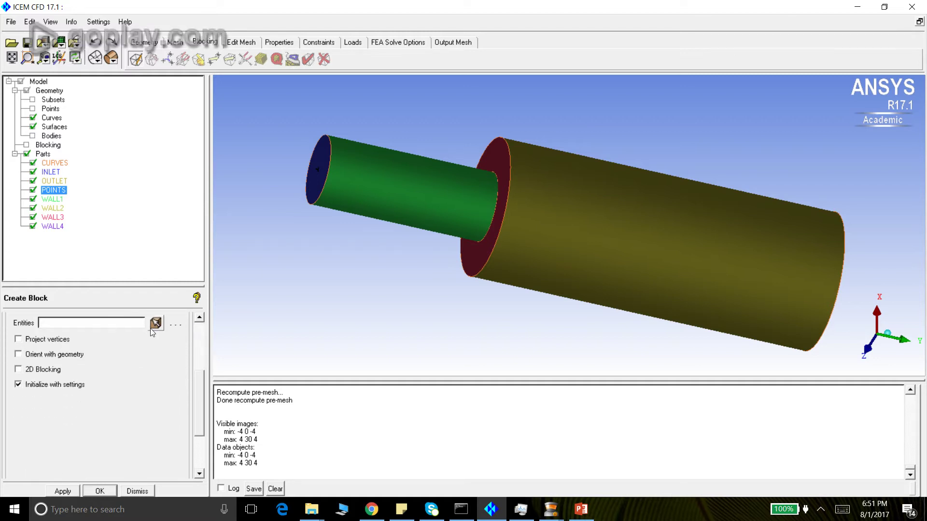
pyautogui.click(72, 492)
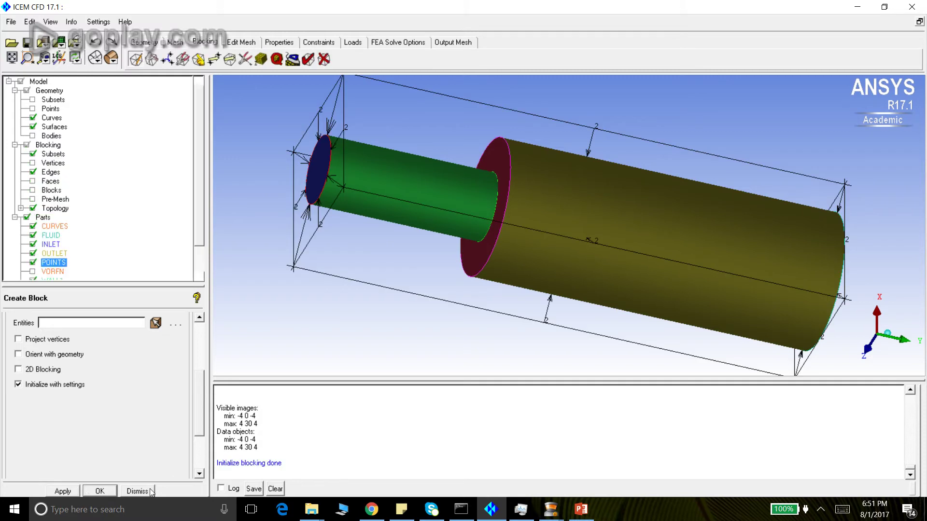
pyautogui.click(137, 491)
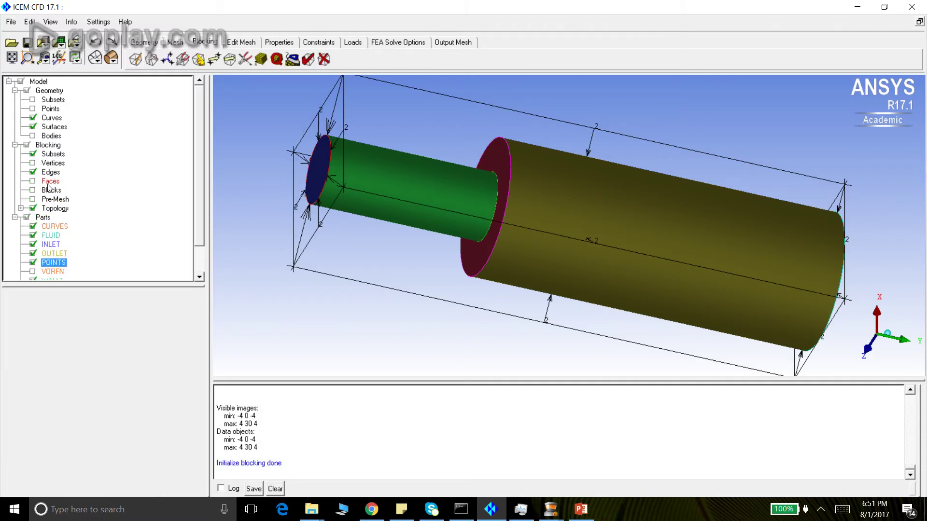
# Hide the association arrows and the count labels on the blocking edges.
pyautogui.moveTo(373, 146); pyautogui.dragTo(347, 191)
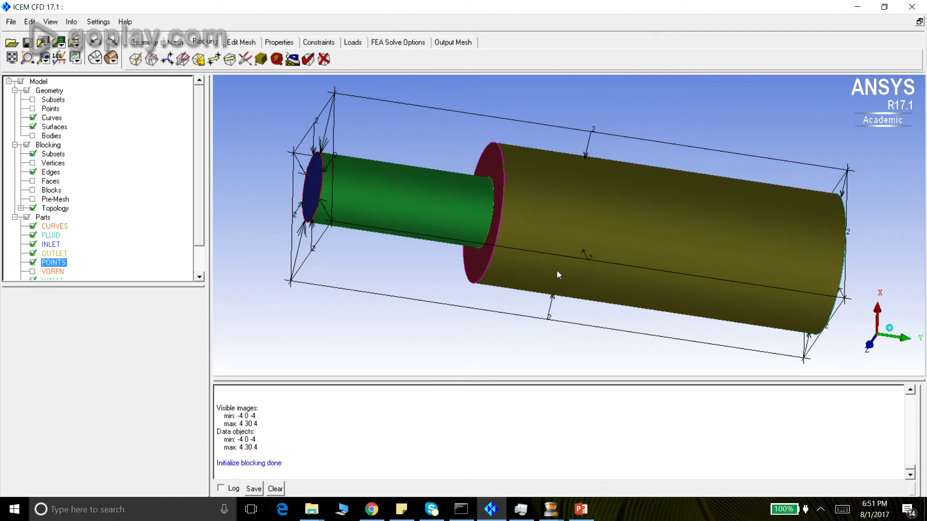
pyautogui.moveTo(557, 274); pyautogui.dragTo(556, 188)
pyautogui.rightClick(54, 173)
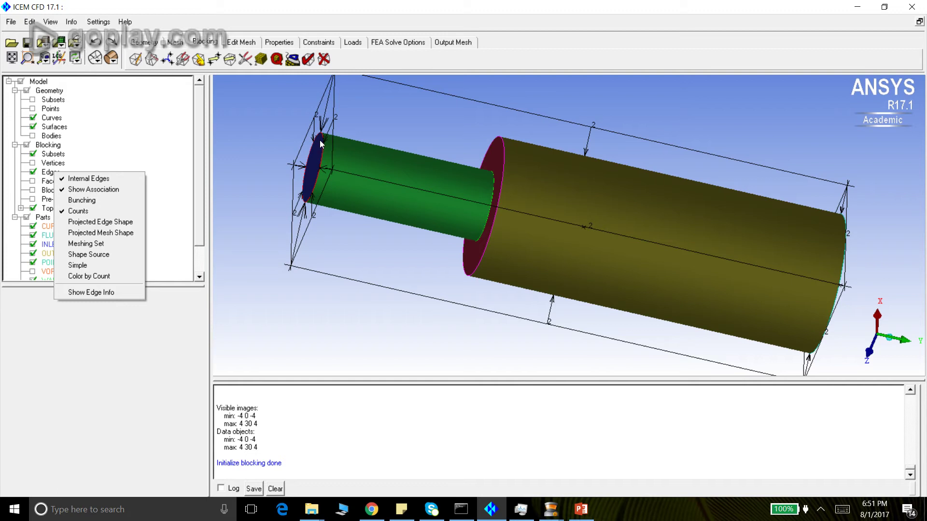
pyautogui.click(105, 189)
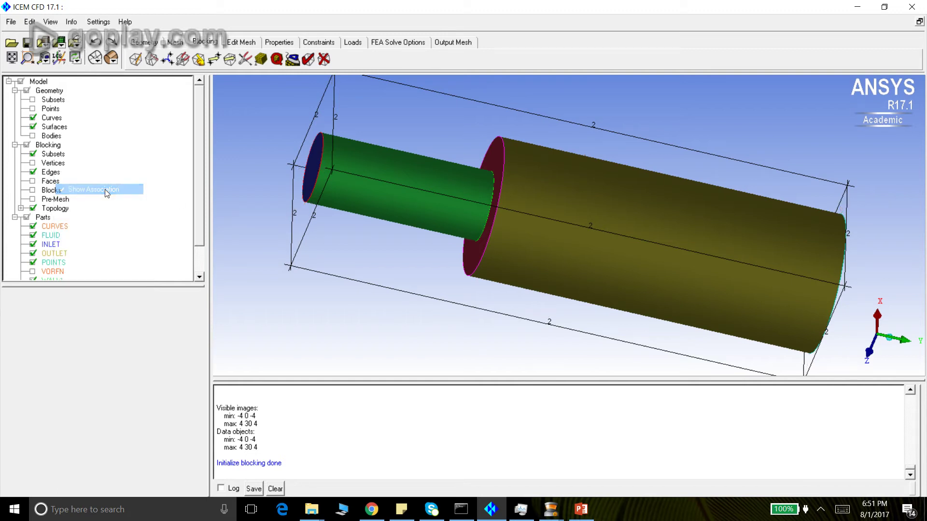
pyautogui.moveTo(378, 112); pyautogui.dragTo(472, 196)
pyautogui.rightClick(52, 177)
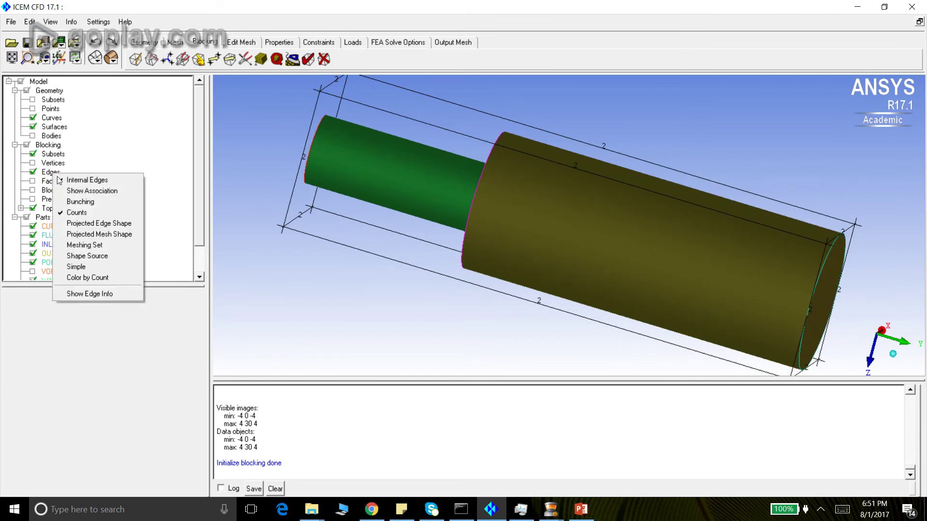
pyautogui.click(82, 213)
pyautogui.moveTo(336, 196); pyautogui.dragTo(643, 208)
pyautogui.moveTo(439, 155); pyautogui.dragTo(527, 199)
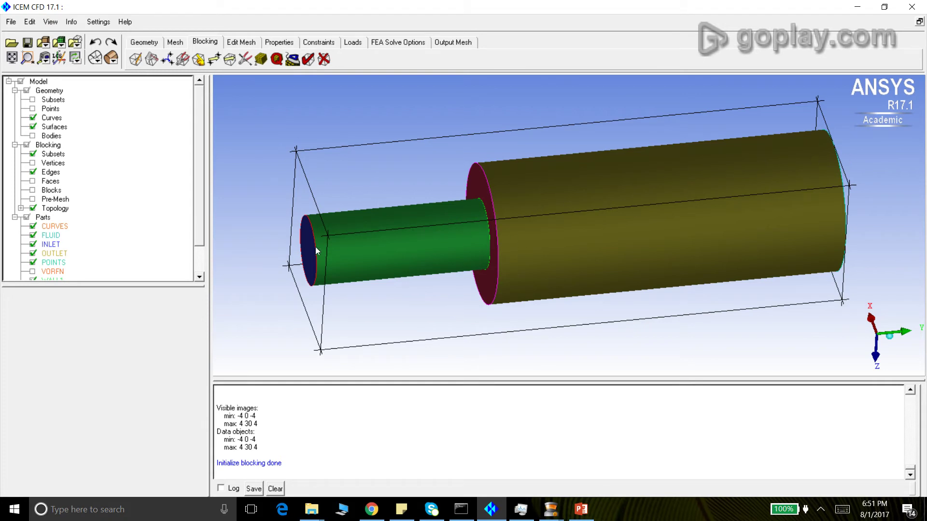
# Split the block along a lengthwise edge at the step face between the small and large cylinders, using screen selection.
pyautogui.click(159, 63)
pyautogui.click(16, 337)
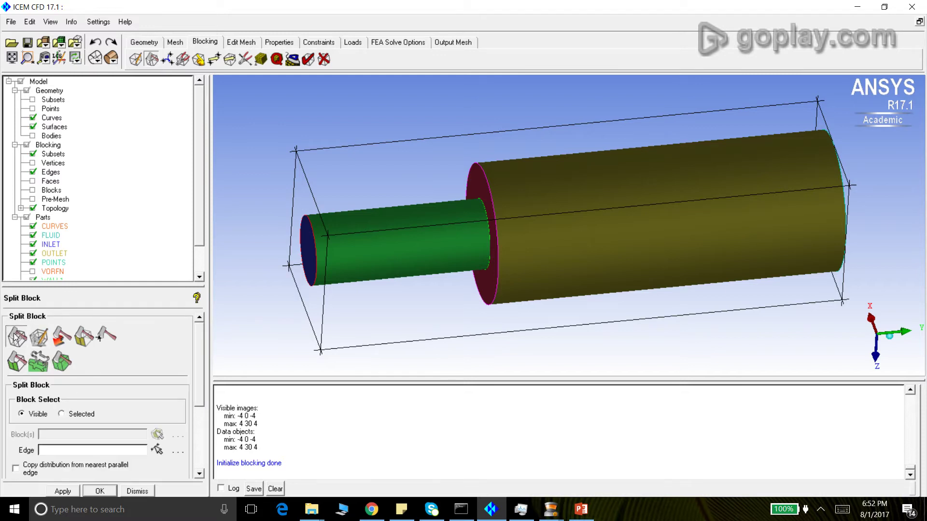
pyautogui.click(157, 450)
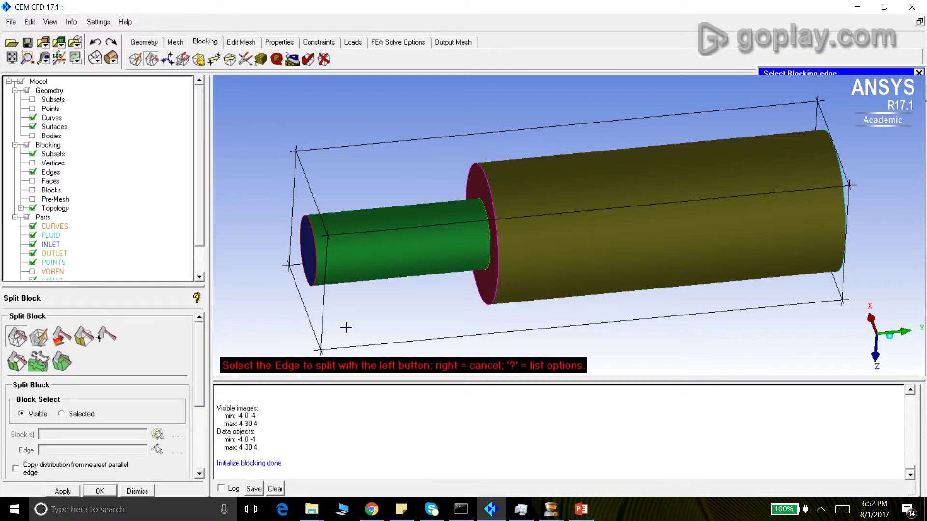
pyautogui.click(450, 136)
pyautogui.moveTo(451, 135); pyautogui.dragTo(473, 148)
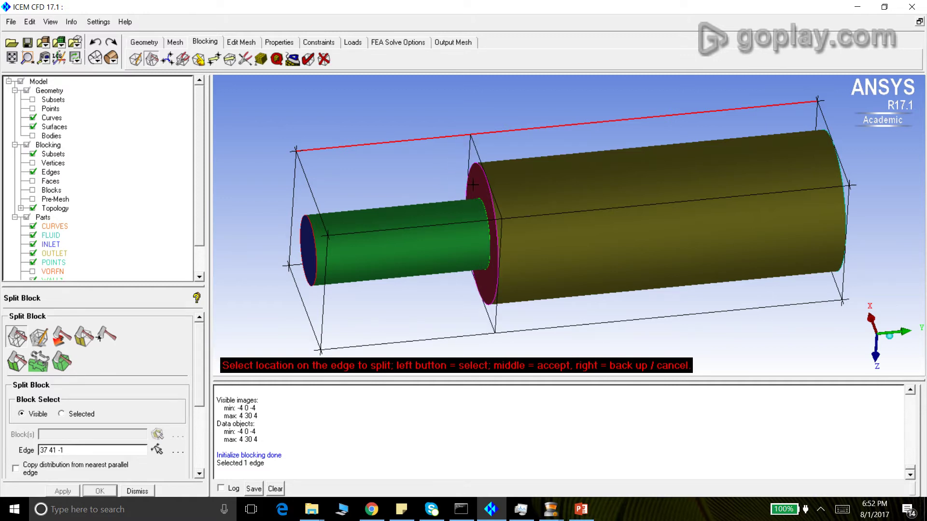
pyautogui.middleClick(403, 123)
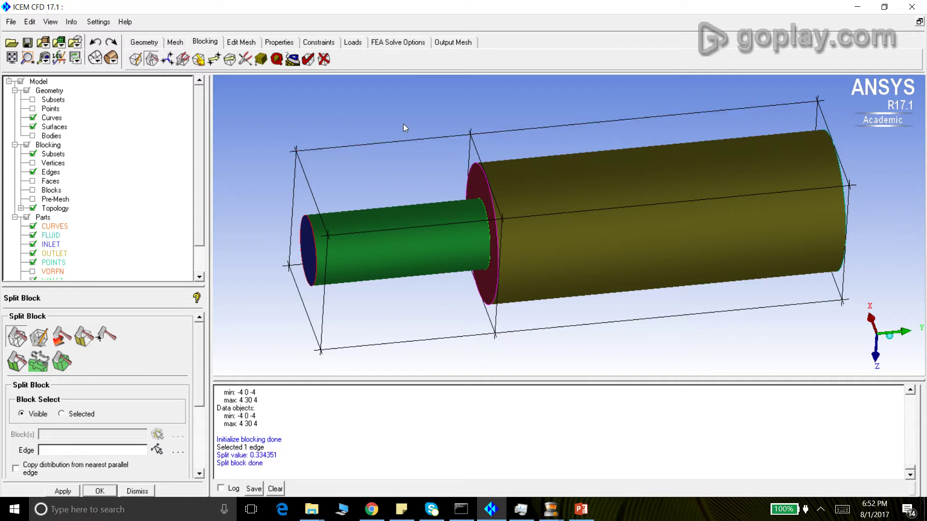
pyautogui.click(62, 491)
pyautogui.moveTo(202, 369); pyautogui.dragTo(200, 447)
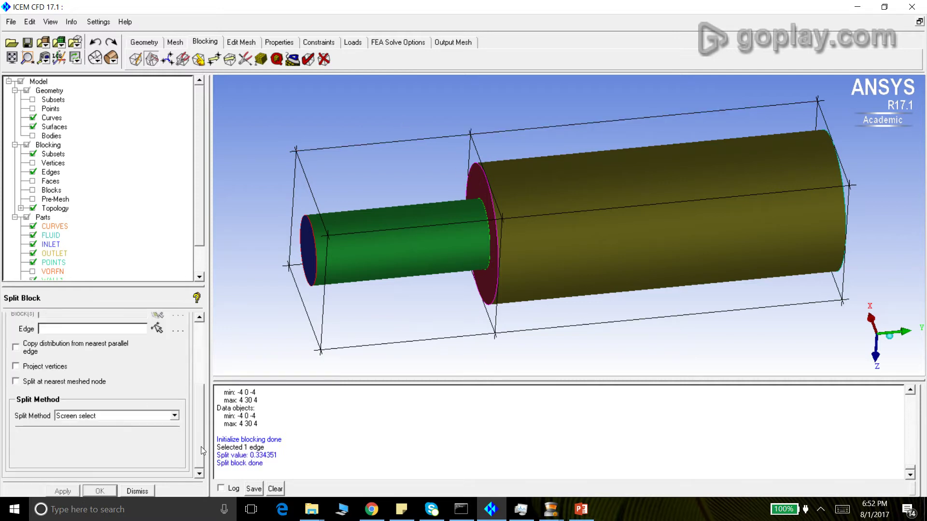
pyautogui.click(137, 492)
# Examine the split blocking from several angles against the step face, the inlet and the outlet.
pyautogui.moveTo(458, 280); pyautogui.dragTo(448, 323)
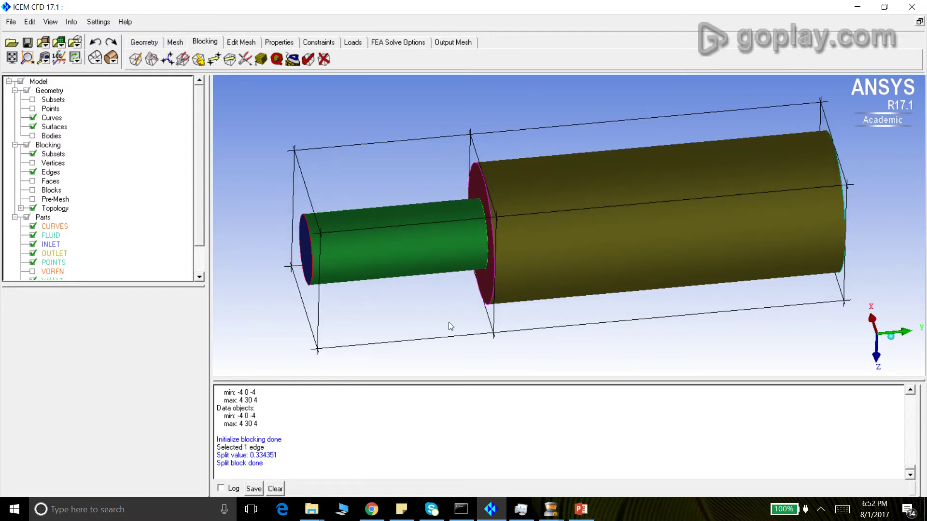
pyautogui.moveTo(502, 238); pyautogui.dragTo(520, 246)
pyautogui.moveTo(590, 236); pyautogui.dragTo(498, 205)
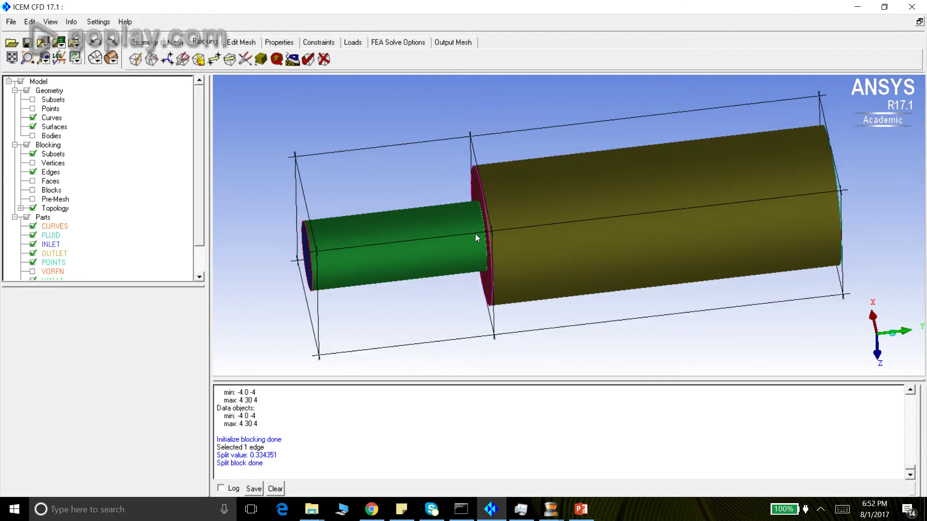
pyautogui.moveTo(475, 233); pyautogui.dragTo(472, 155)
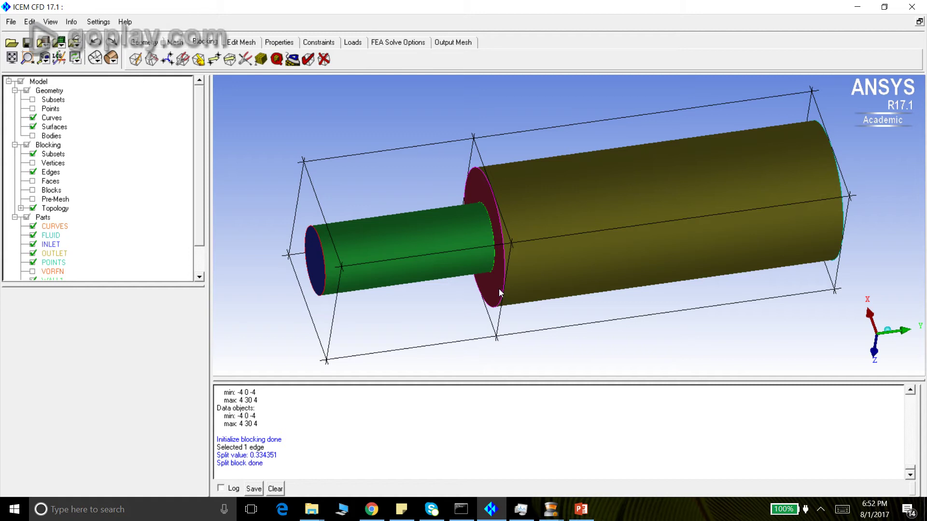
pyautogui.moveTo(729, 227); pyautogui.dragTo(528, 237)
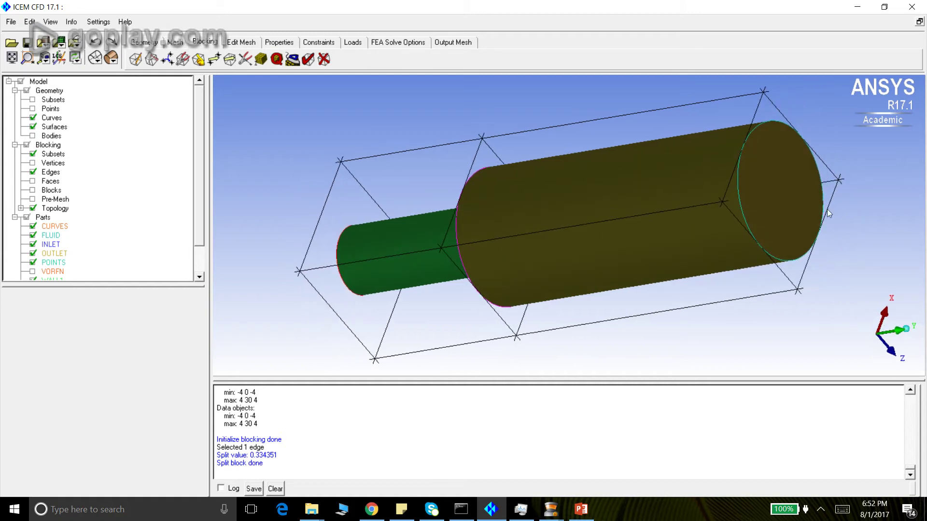
pyautogui.moveTo(744, 149); pyautogui.dragTo(448, 180)
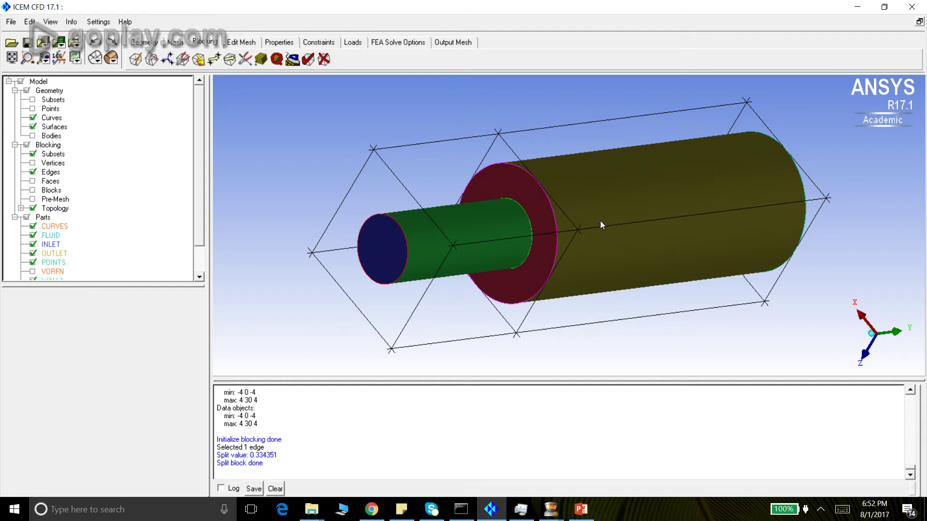
pyautogui.moveTo(600, 225); pyautogui.dragTo(534, 233)
# Associate the four block edges at the step face with the large cylinder's circular curve, hiding the surfaces to pick it.
pyautogui.click(205, 62)
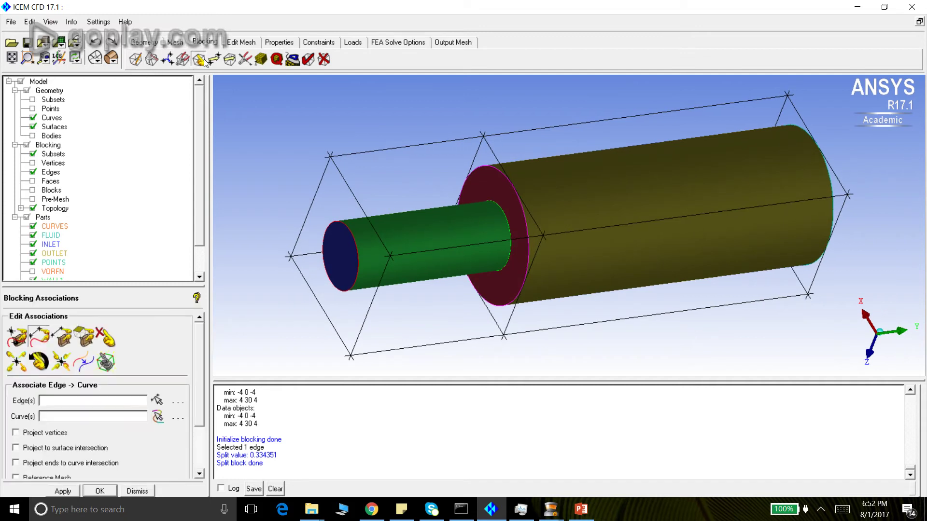
pyautogui.click(157, 400)
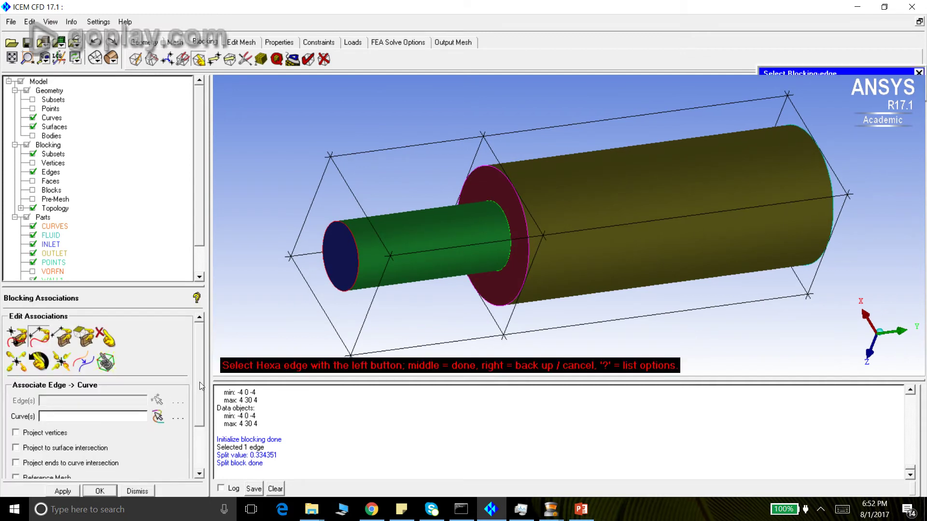
pyautogui.click(471, 165)
pyautogui.click(497, 159)
pyautogui.click(530, 266)
pyautogui.click(492, 317)
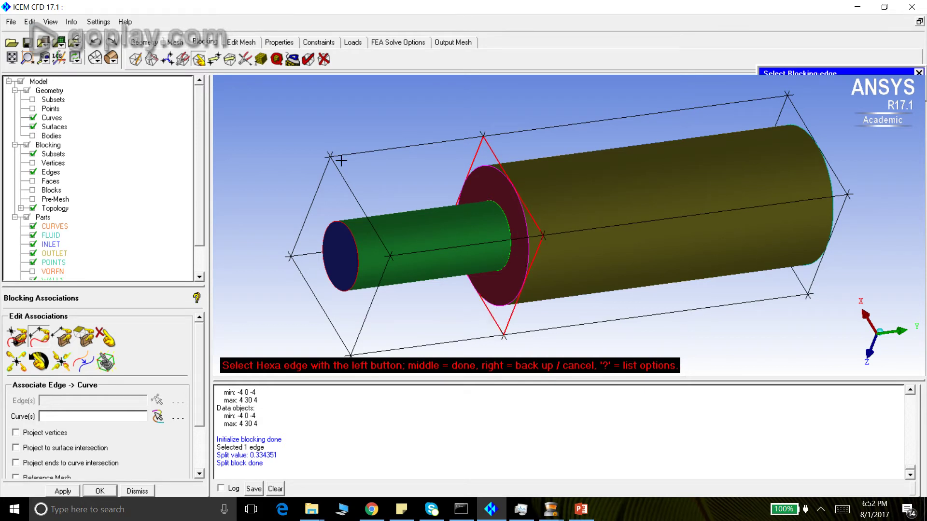
pyautogui.middleClick(341, 121)
pyautogui.click(32, 127)
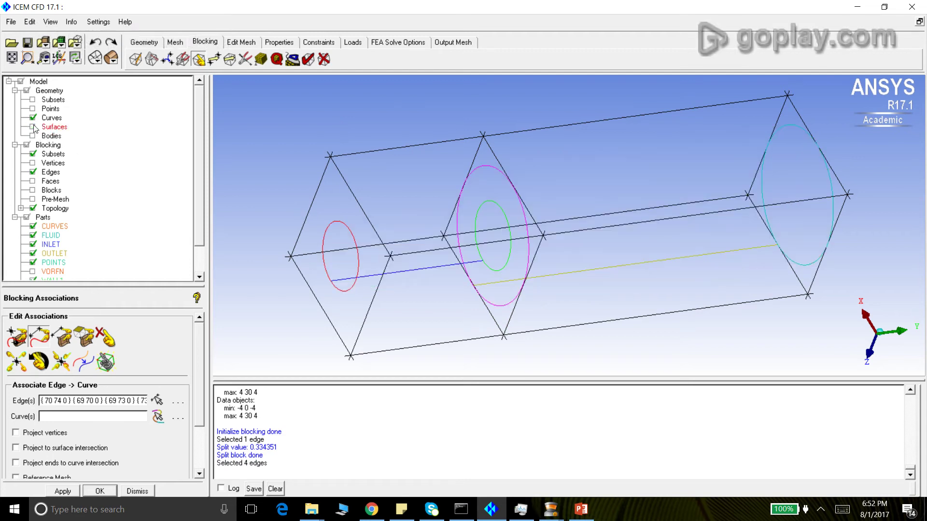
pyautogui.click(157, 416)
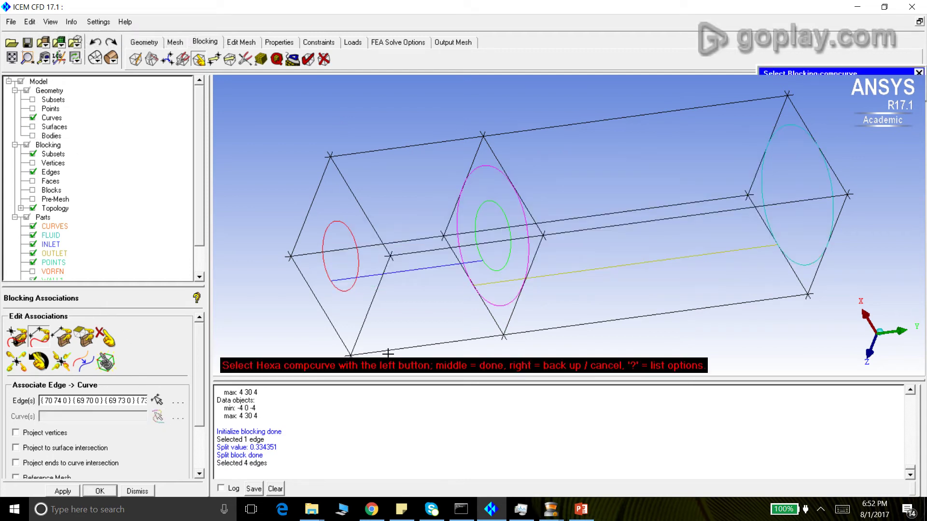
pyautogui.click(459, 235)
pyautogui.middleClick(408, 129)
pyautogui.click(73, 491)
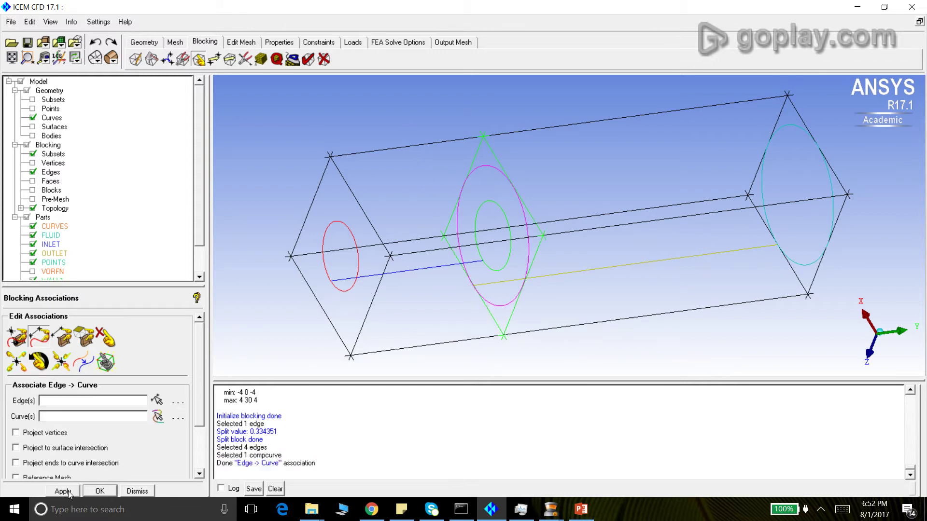
# Associate the four block edges at the outlet end with the outlet's circular curve and close the association settings.
pyautogui.moveTo(790, 195); pyautogui.dragTo(627, 290)
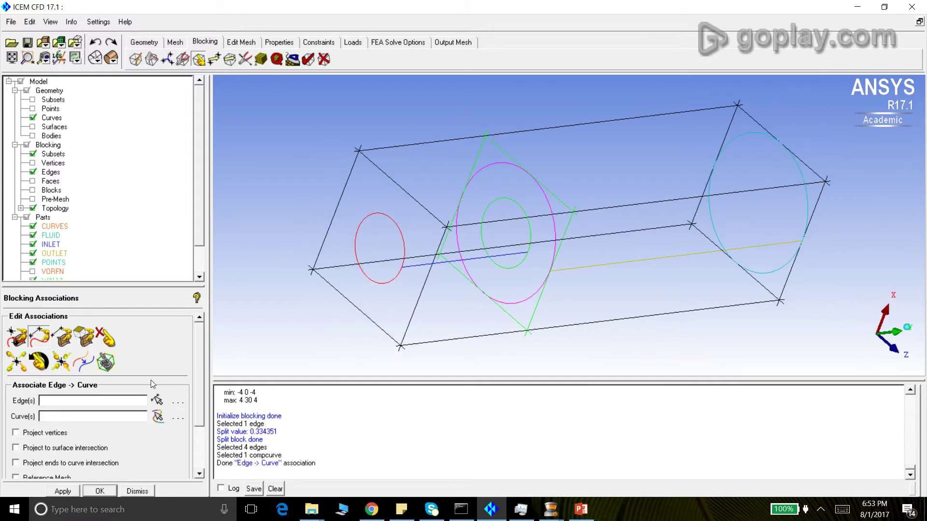
pyautogui.click(157, 400)
pyautogui.click(714, 246)
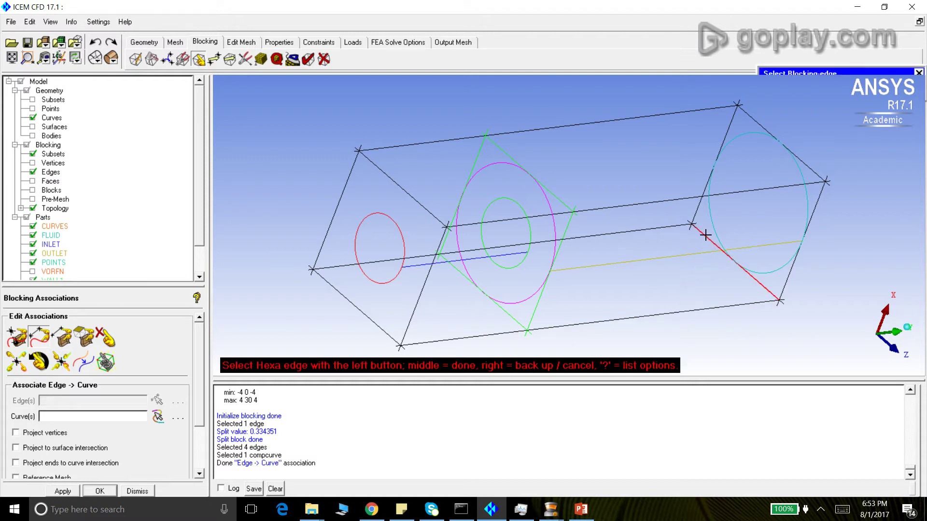
pyautogui.click(697, 216)
pyautogui.click(772, 133)
pyautogui.click(818, 202)
pyautogui.middleClick(824, 260)
pyautogui.click(158, 416)
pyautogui.click(777, 269)
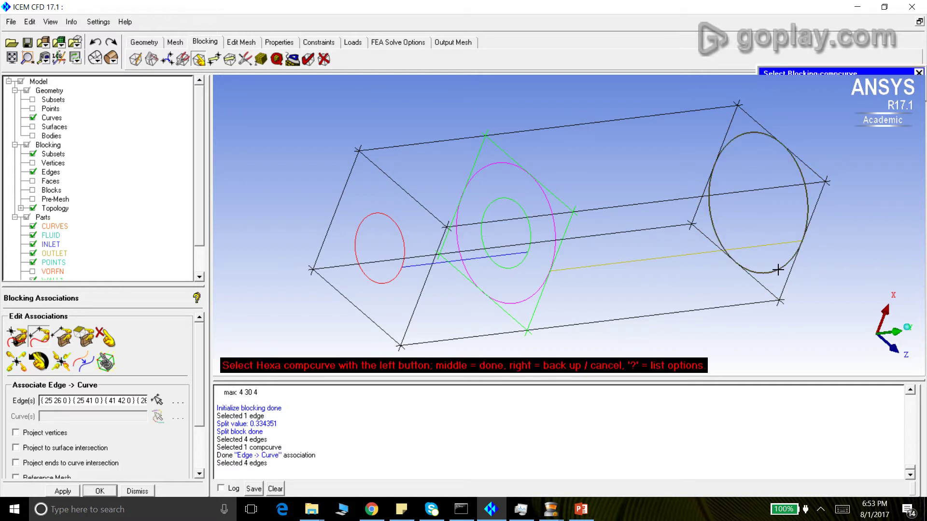
pyautogui.middleClick(864, 266)
pyautogui.click(62, 491)
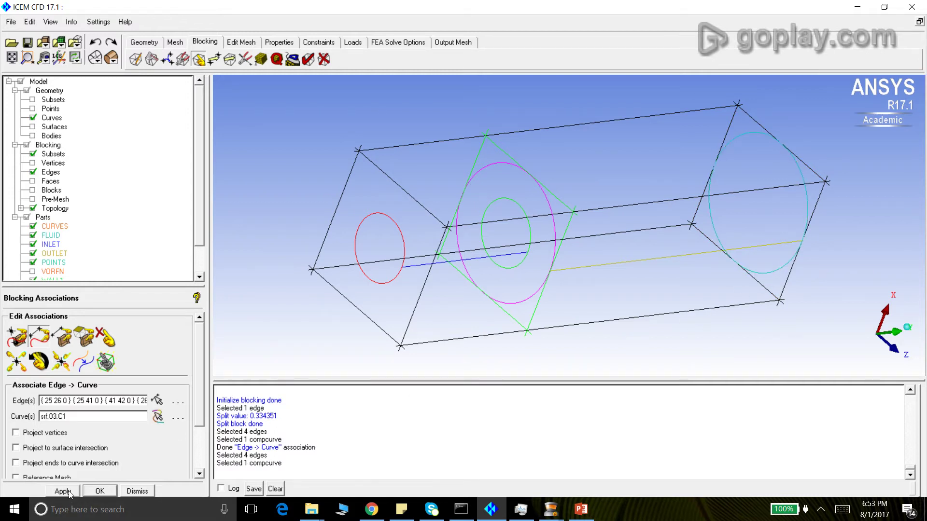
pyautogui.click(137, 491)
# Show the surfaces again, then start an O-grid split and select both blocks along the pipe for it.
pyautogui.moveTo(343, 204); pyautogui.dragTo(548, 239)
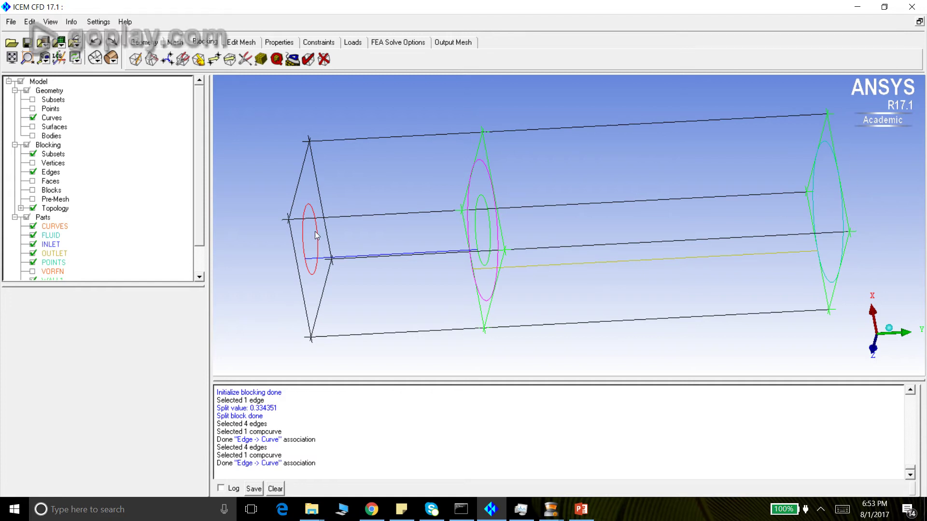
pyautogui.moveTo(364, 247); pyautogui.dragTo(399, 279)
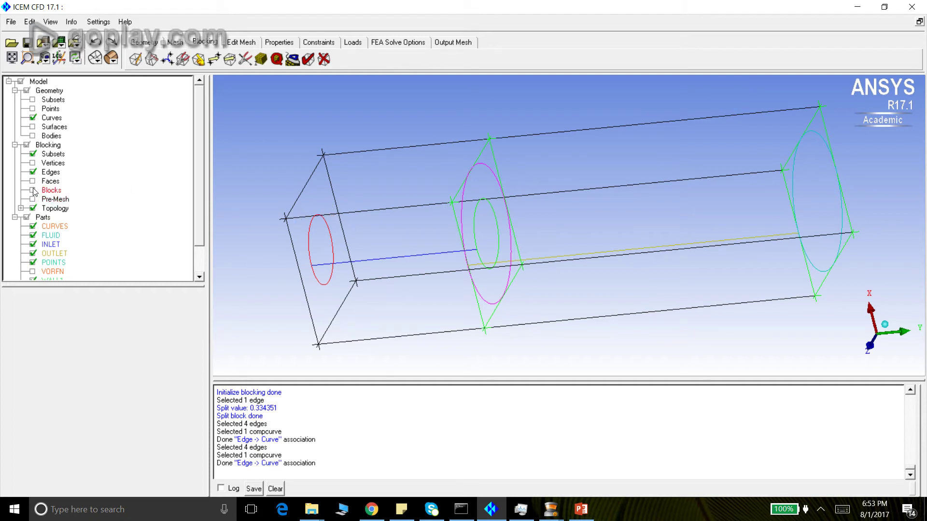
pyautogui.click(32, 126)
pyautogui.moveTo(384, 221); pyautogui.dragTo(430, 211)
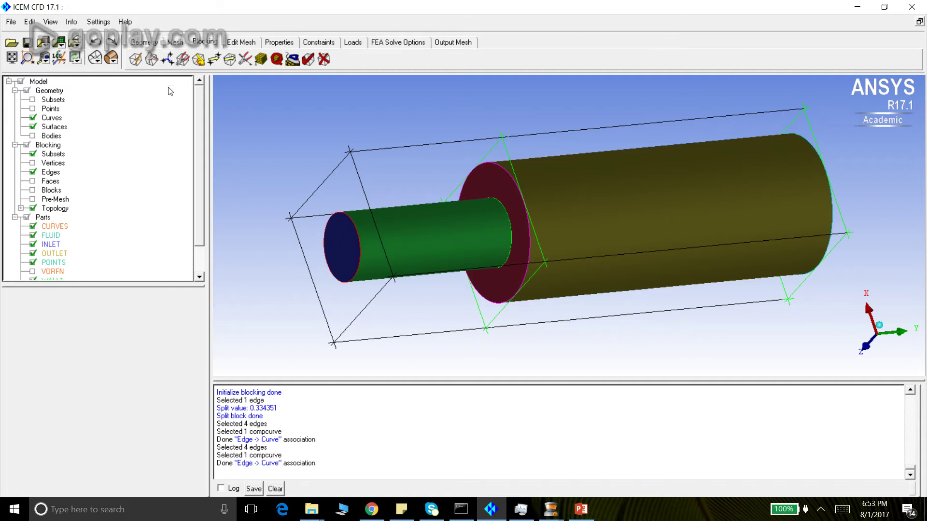
pyautogui.click(156, 58)
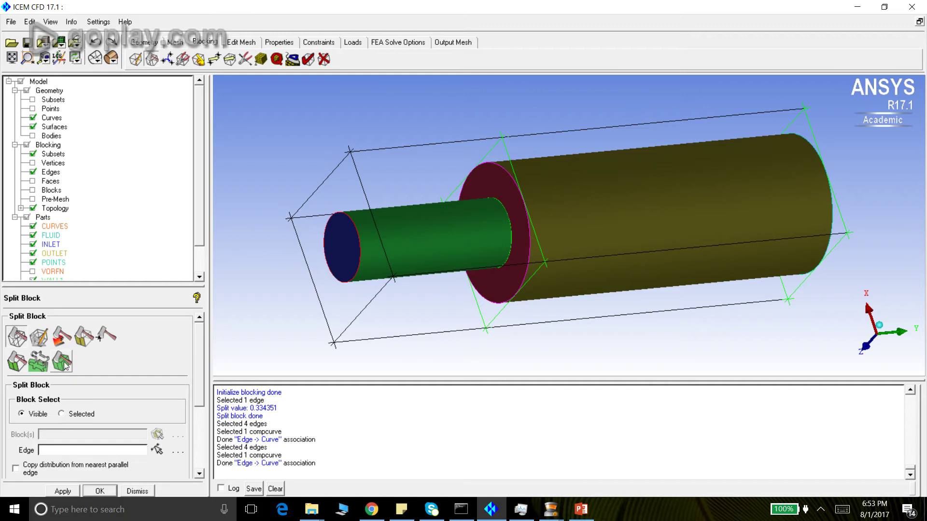
pyautogui.click(39, 336)
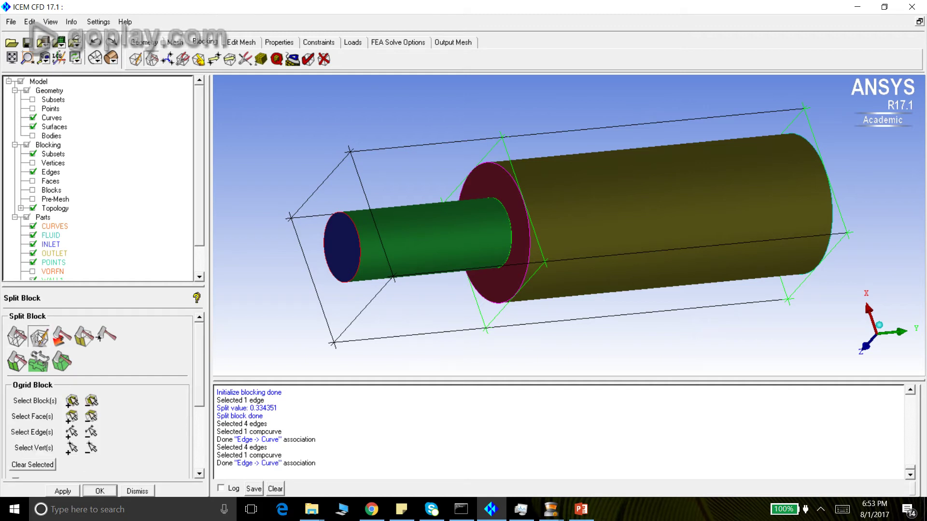
pyautogui.click(72, 400)
pyautogui.click(371, 325)
pyautogui.click(553, 312)
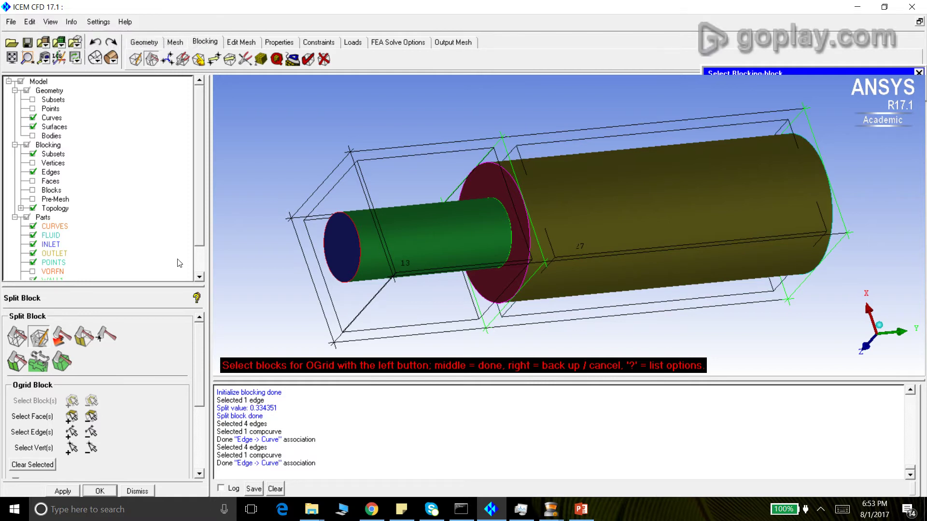
pyautogui.middleClick(355, 141)
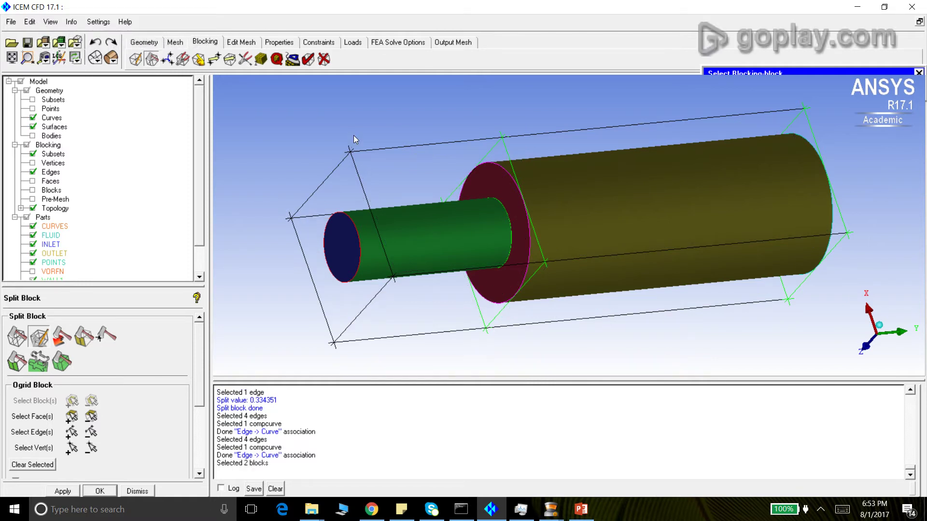
# Add the outlet end face to the O-grid selection, hiding the surfaces to reach it.
pyautogui.click(73, 416)
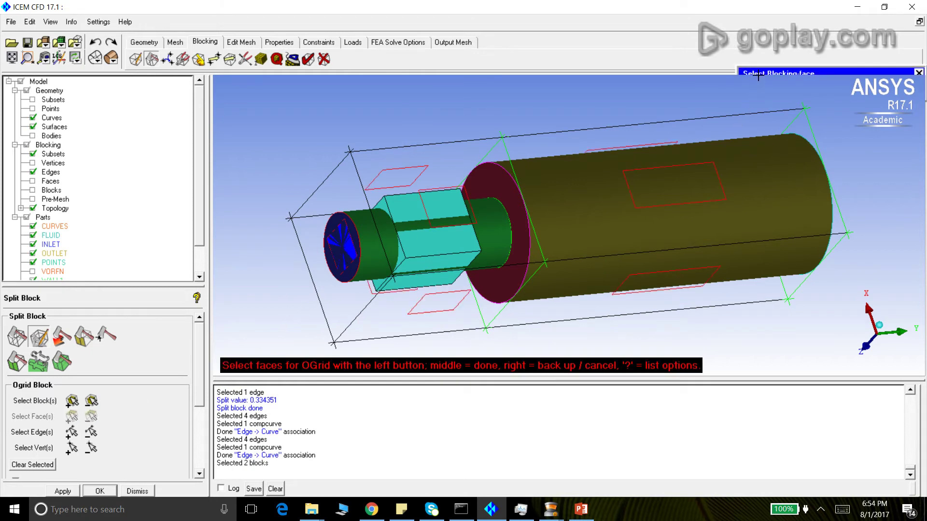
pyautogui.click(749, 89)
pyautogui.moveTo(829, 225); pyautogui.dragTo(628, 231)
pyautogui.click(748, 89)
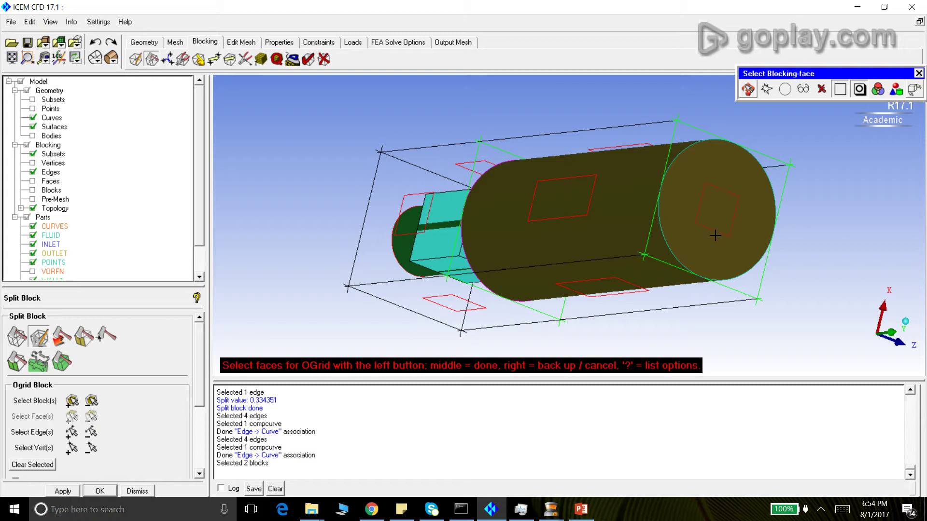
pyautogui.click(32, 127)
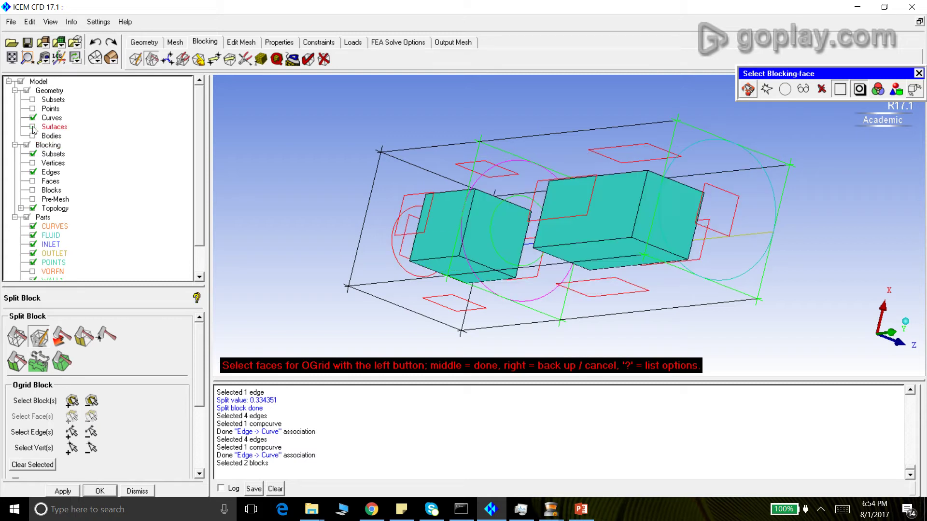
pyautogui.click(728, 230)
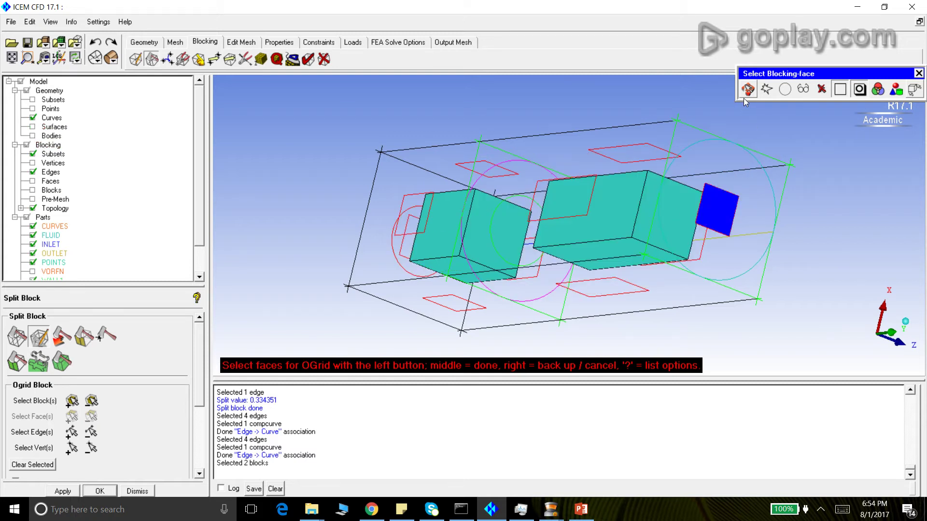
# Add the inlet end face to the O-grid selection and create the O-grid block.
pyautogui.click(747, 91)
pyautogui.moveTo(651, 159); pyautogui.dragTo(752, 213)
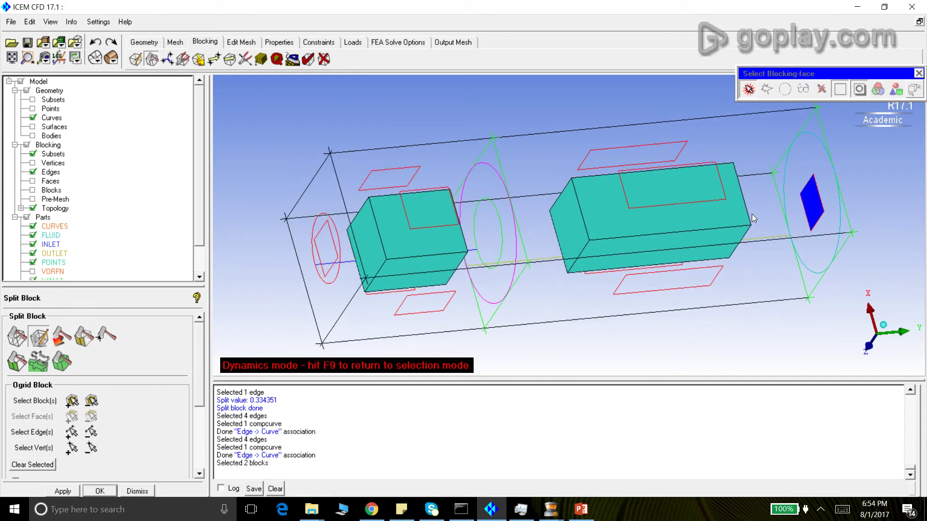
pyautogui.click(742, 96)
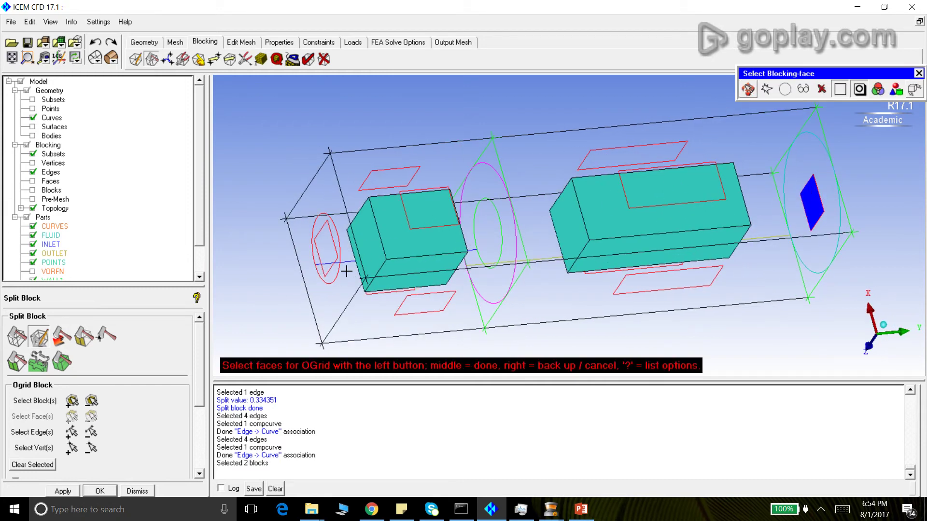
pyautogui.click(321, 259)
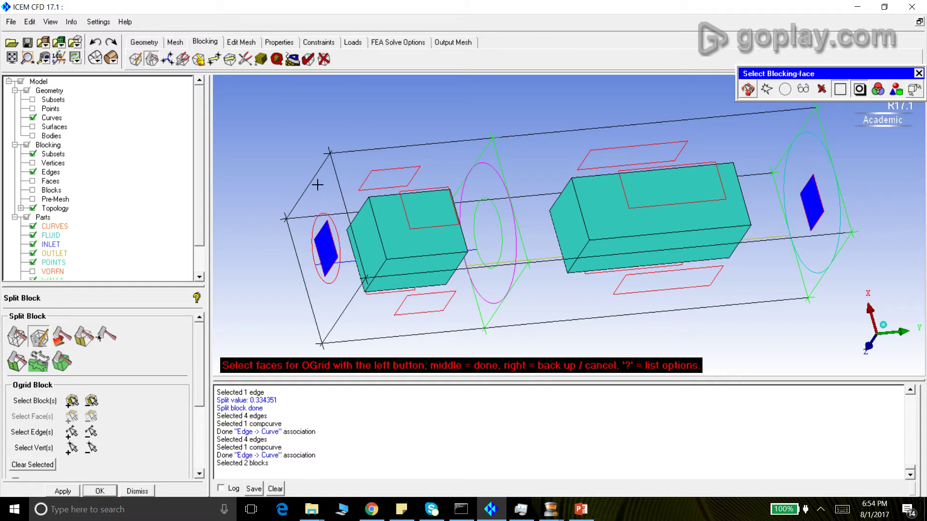
pyautogui.middleClick(303, 141)
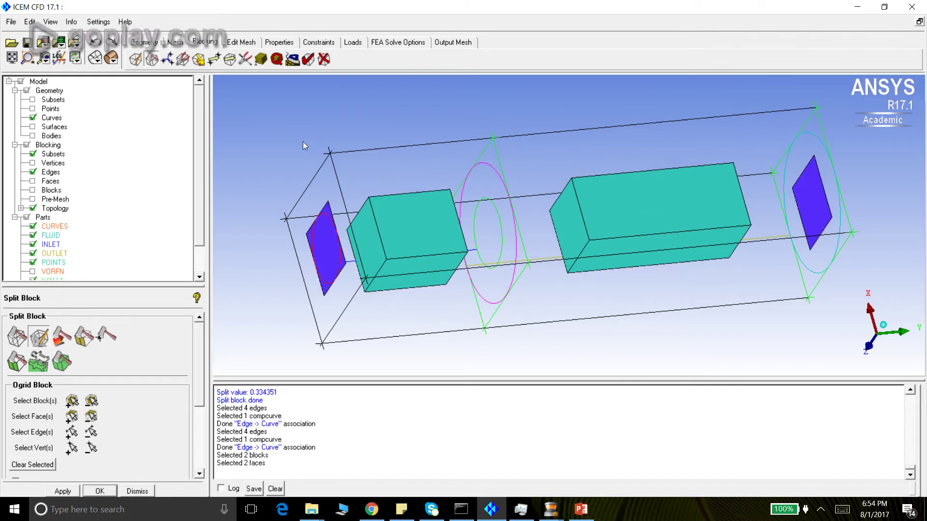
pyautogui.click(59, 491)
pyautogui.click(138, 491)
# Associate the four inner O-grid edges at the inlet end with the inlet's circular curve.
pyautogui.moveTo(380, 158); pyautogui.dragTo(413, 171)
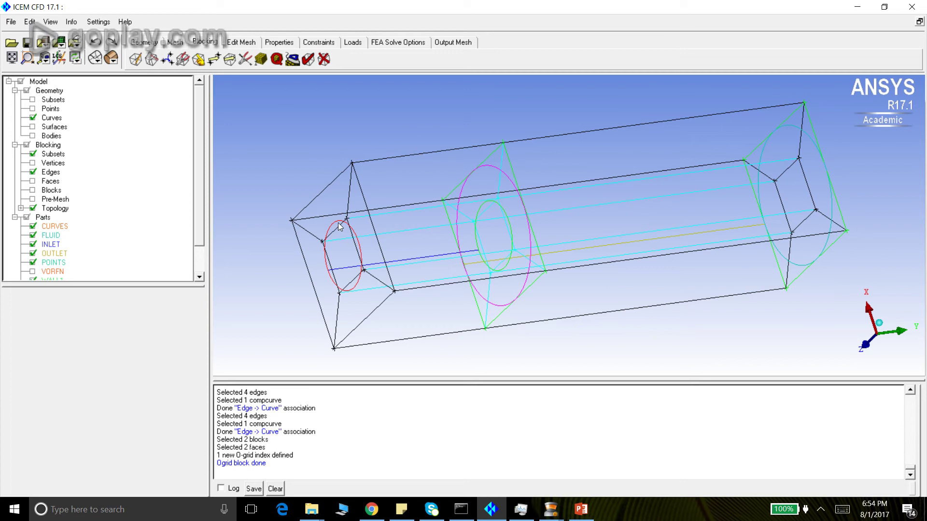
pyautogui.moveTo(494, 211); pyautogui.dragTo(364, 301)
pyautogui.moveTo(458, 248); pyautogui.dragTo(105, 207)
pyautogui.moveTo(376, 220); pyautogui.dragTo(445, 157)
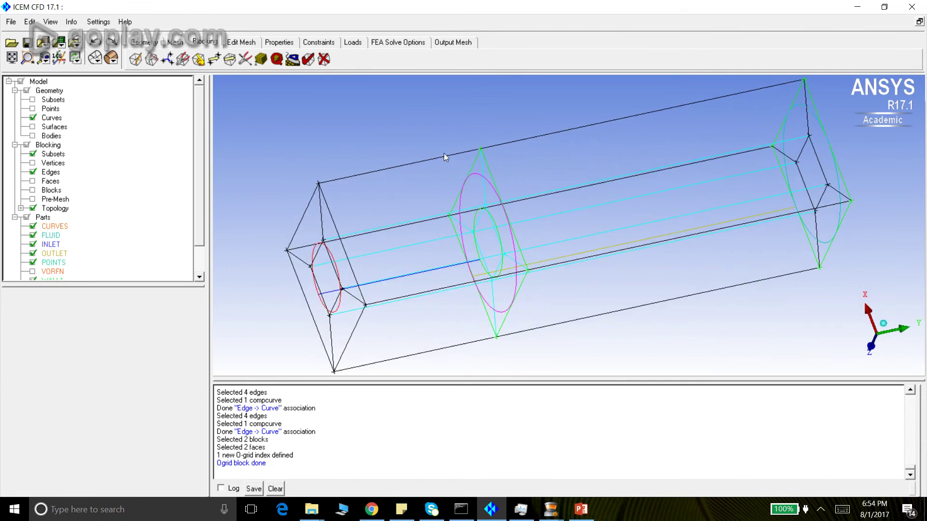
pyautogui.click(199, 58)
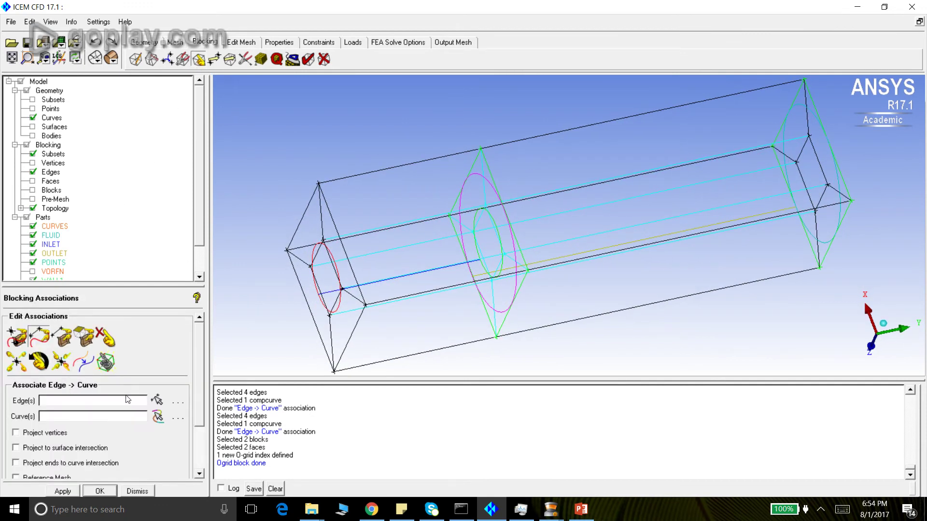
pyautogui.click(157, 401)
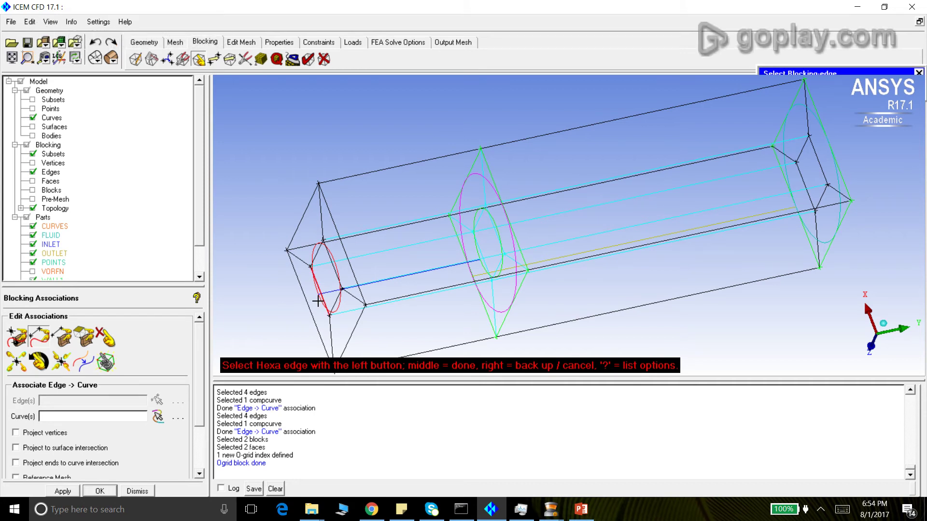
pyautogui.click(331, 262)
pyautogui.rightClick(340, 281)
pyautogui.middleClick(287, 202)
pyautogui.click(158, 416)
pyautogui.click(338, 313)
pyautogui.middleClick(287, 170)
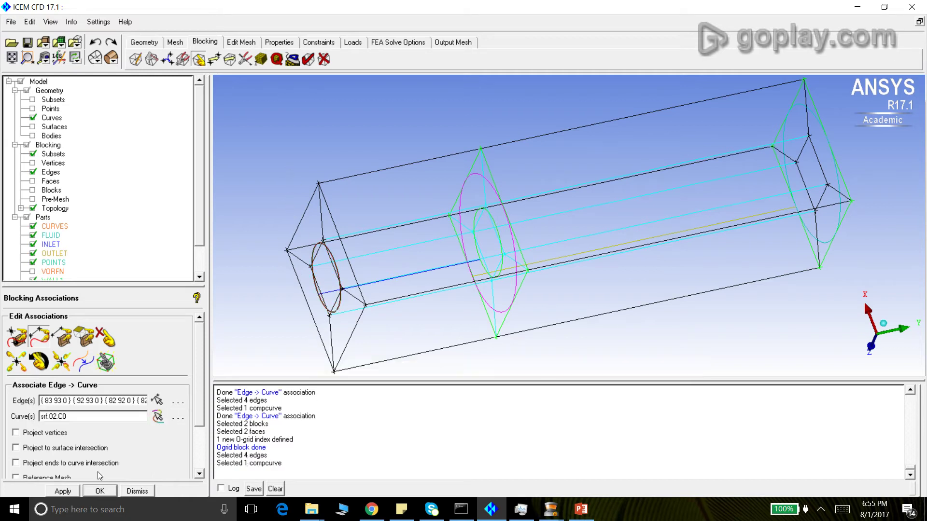
pyautogui.click(76, 491)
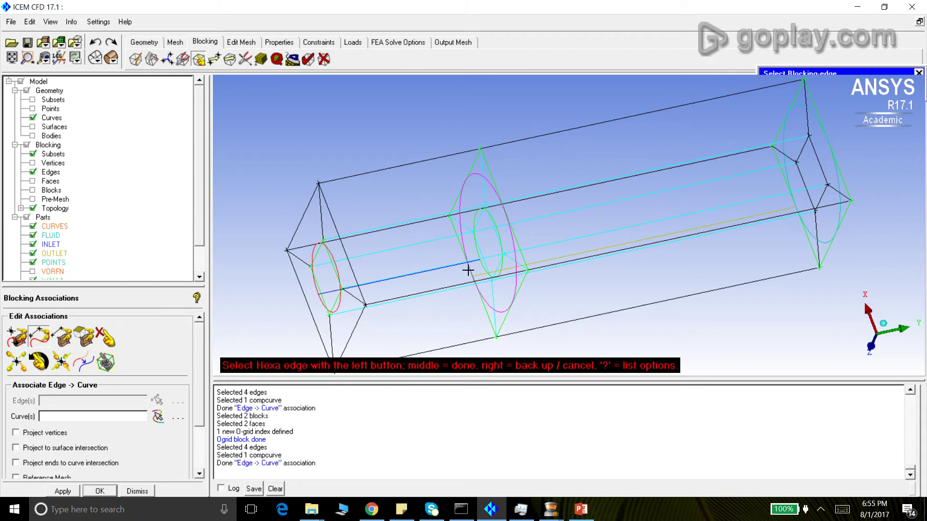
# Associate the four inner O-grid edges at the step face with the small cylinder's circular curve and close the association settings.
pyautogui.click(481, 257)
pyautogui.rightClick(482, 245)
pyautogui.click(490, 225)
pyautogui.click(499, 265)
pyautogui.click(483, 255)
pyautogui.middleClick(342, 155)
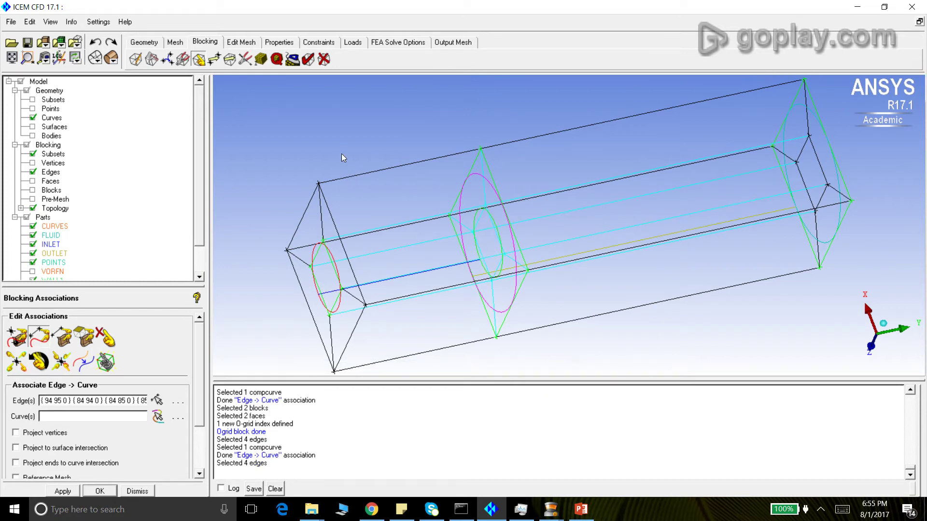
pyautogui.click(499, 273)
pyautogui.middleClick(312, 131)
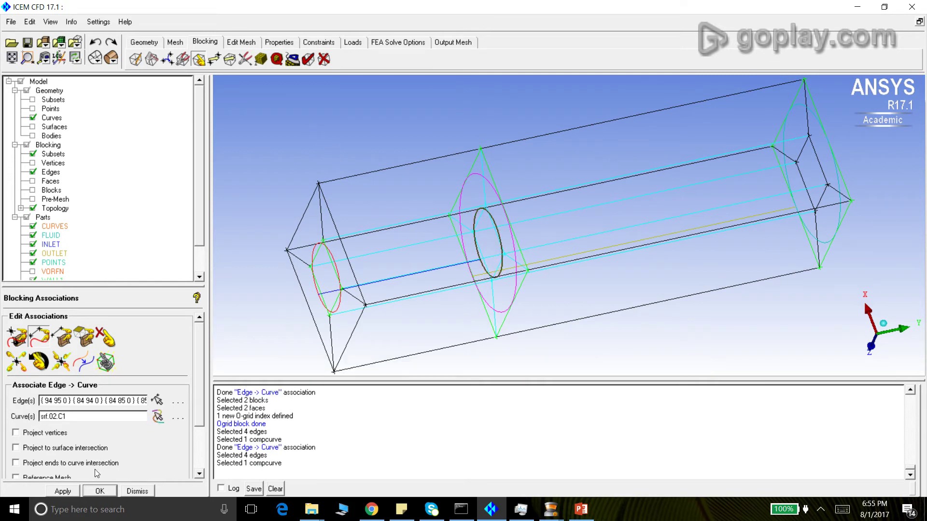
pyautogui.click(58, 491)
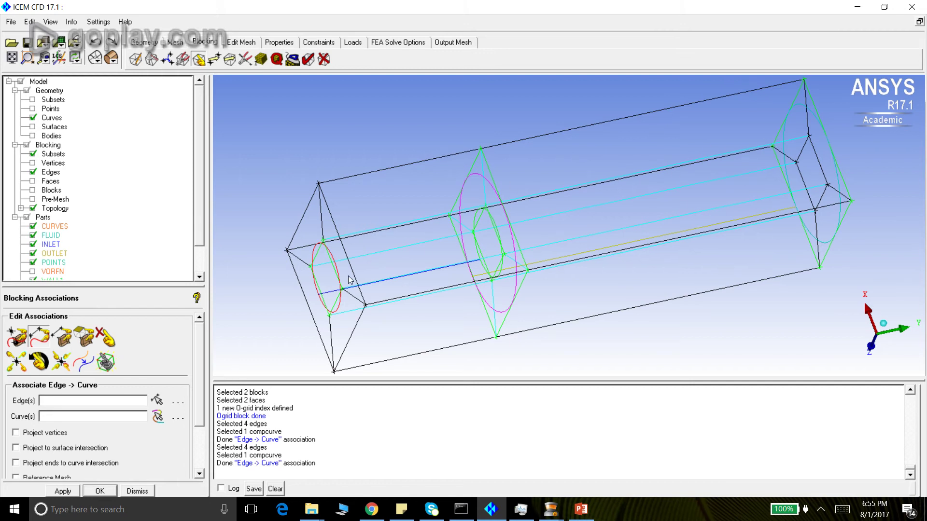
pyautogui.click(137, 492)
pyautogui.moveTo(375, 136); pyautogui.dragTo(434, 261)
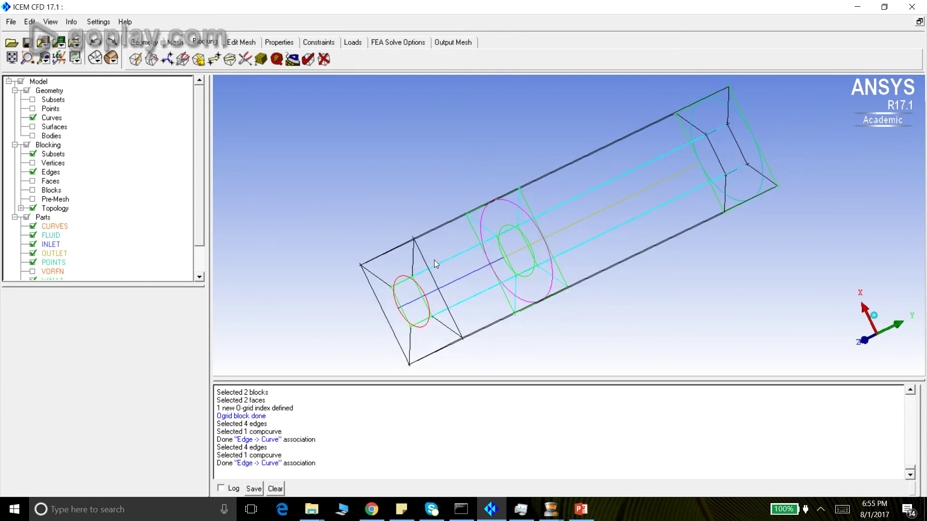
# Delete the four outer O-grid blocks surrounding the small inlet cylinder, without deleting them permanently, and close the block deletion settings.
pyautogui.moveTo(361, 224); pyautogui.dragTo(386, 242)
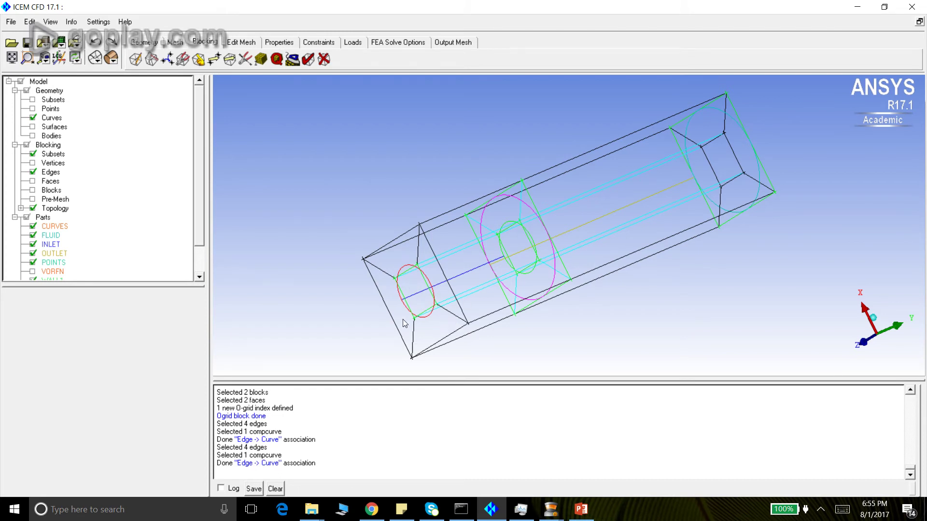
pyautogui.click(324, 59)
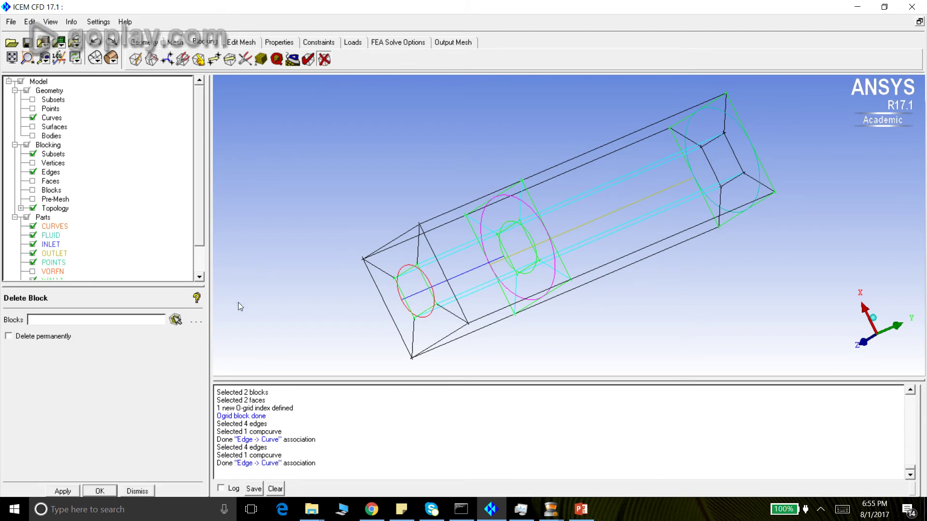
pyautogui.click(184, 327)
pyautogui.click(407, 332)
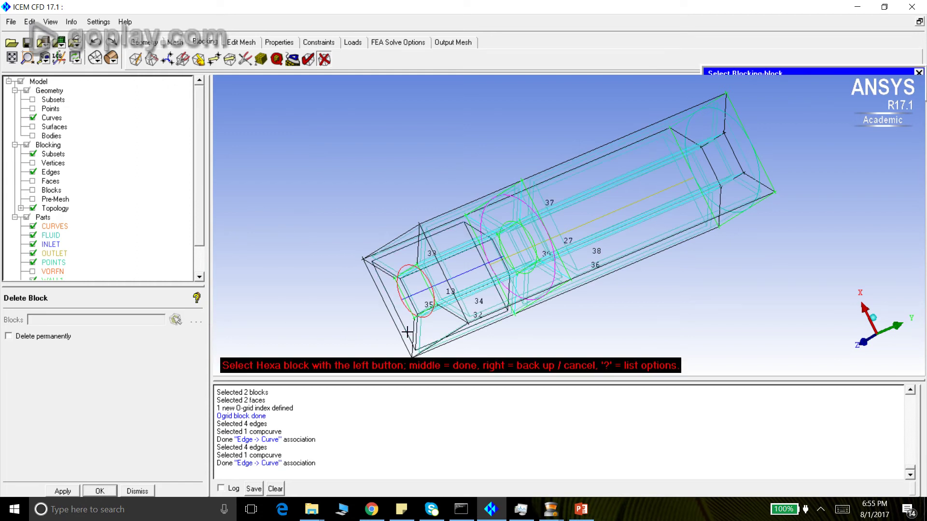
pyautogui.click(408, 256)
pyautogui.click(438, 281)
pyautogui.click(439, 329)
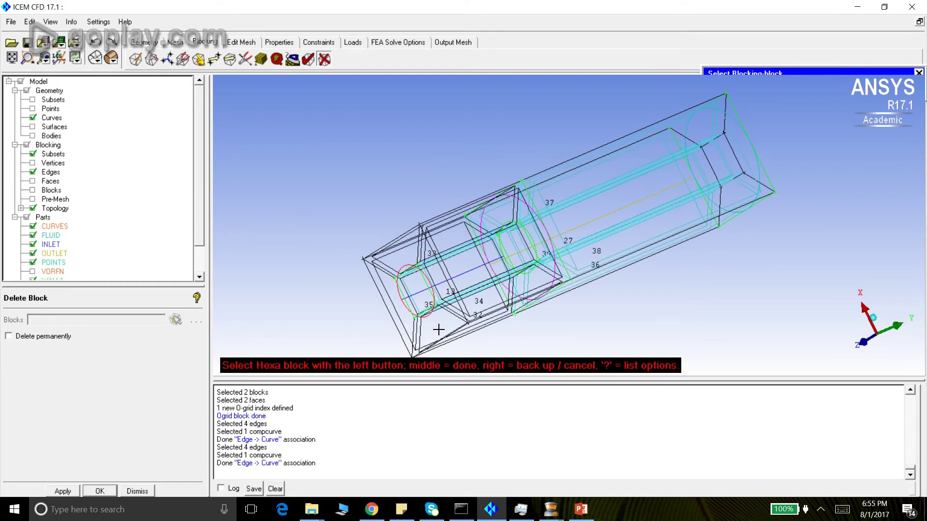
pyautogui.middleClick(314, 233)
pyautogui.click(61, 492)
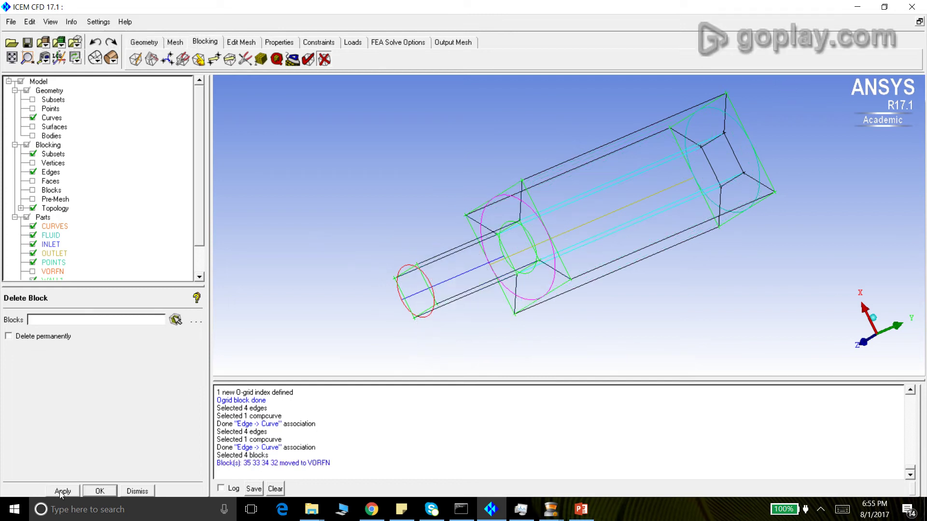
pyautogui.click(143, 495)
# Snap all visible blocking vertices onto their associated geometry and close the association settings.
pyautogui.moveTo(364, 202); pyautogui.dragTo(476, 170)
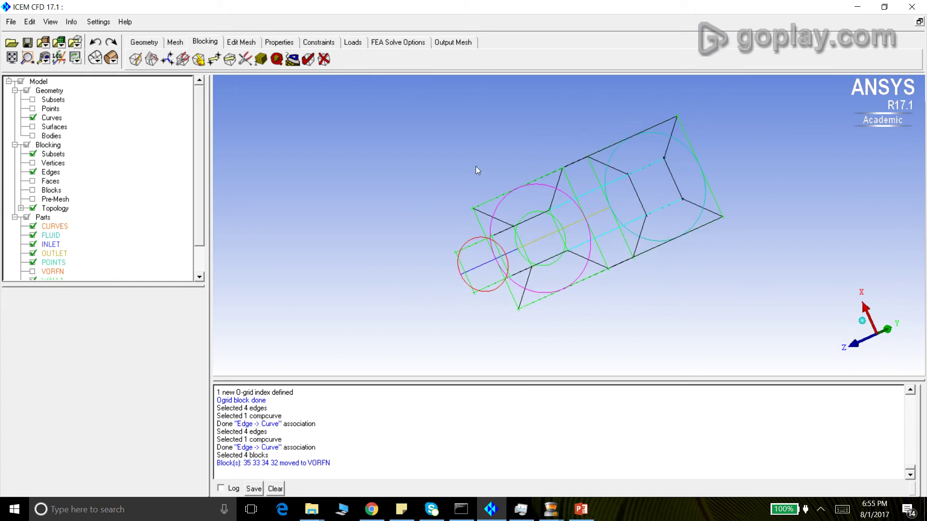
pyautogui.click(199, 59)
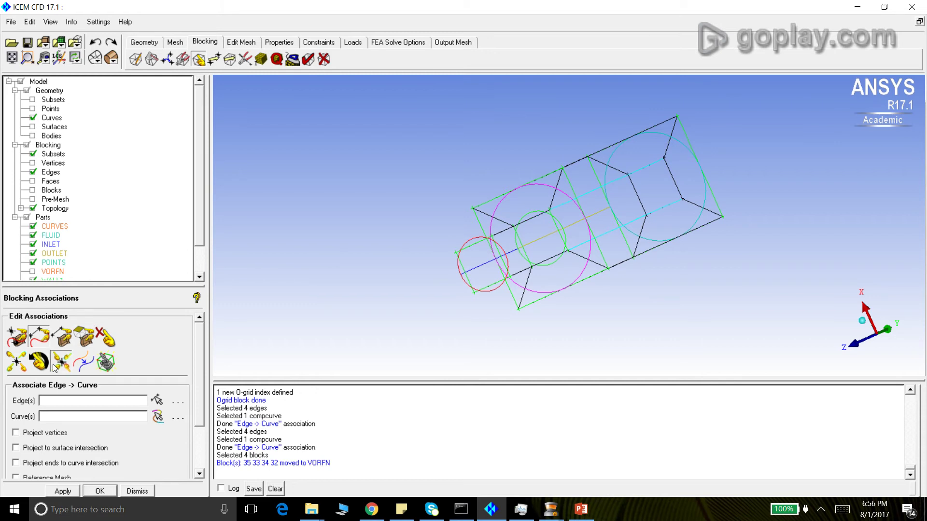
pyautogui.click(55, 365)
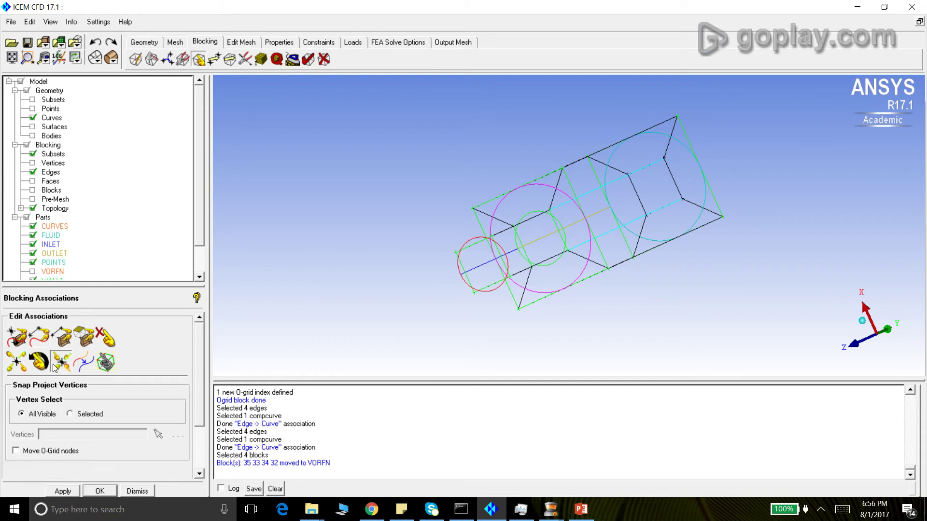
pyautogui.click(62, 491)
pyautogui.click(63, 491)
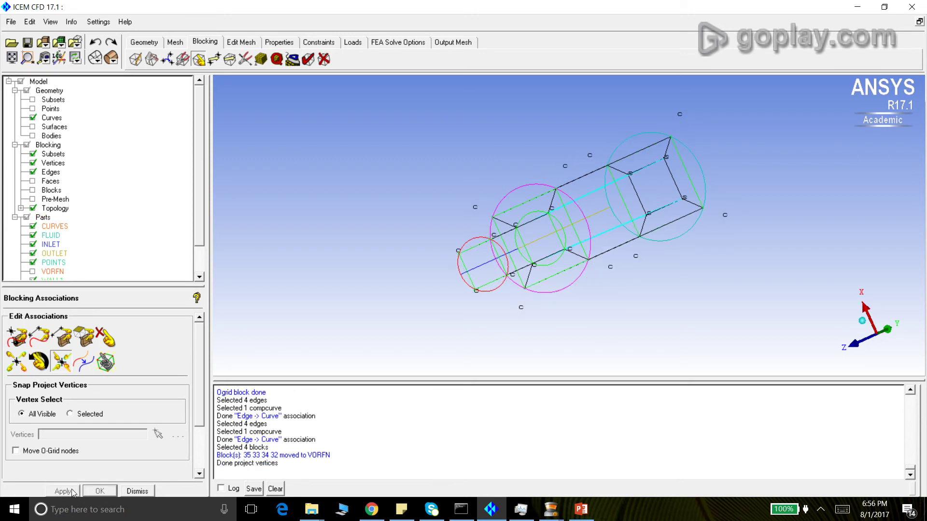
pyautogui.click(136, 491)
pyautogui.moveTo(333, 302); pyautogui.dragTo(398, 242)
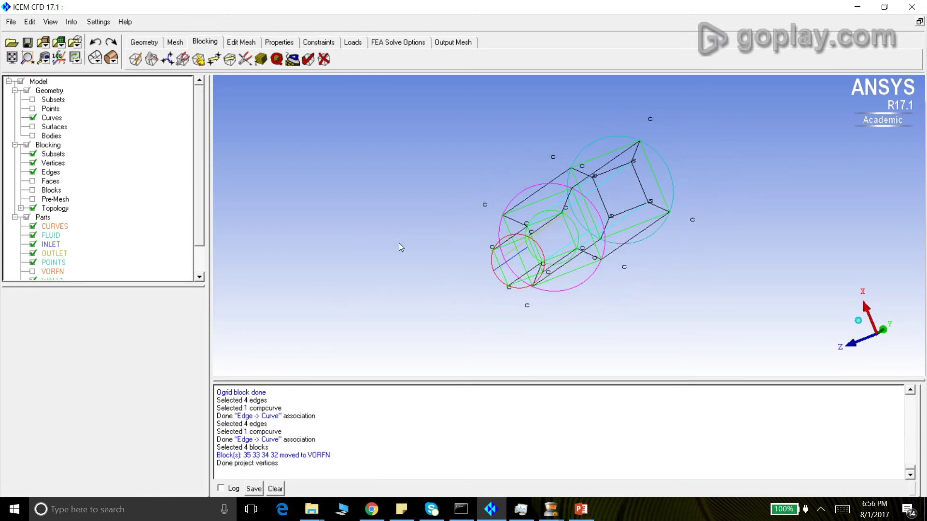
pyautogui.click(34, 163)
pyautogui.click(33, 164)
pyautogui.moveTo(483, 193); pyautogui.dragTo(330, 260)
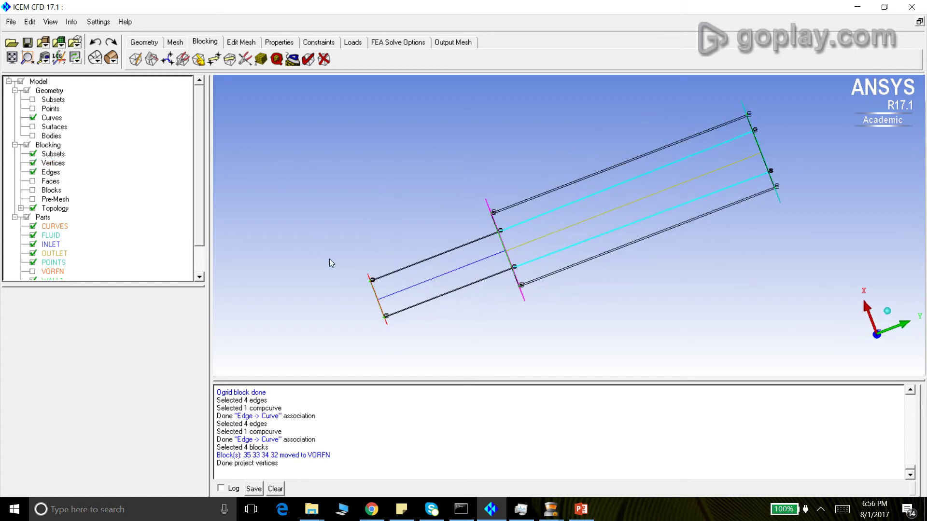
pyautogui.scroll(2, 330, 259)
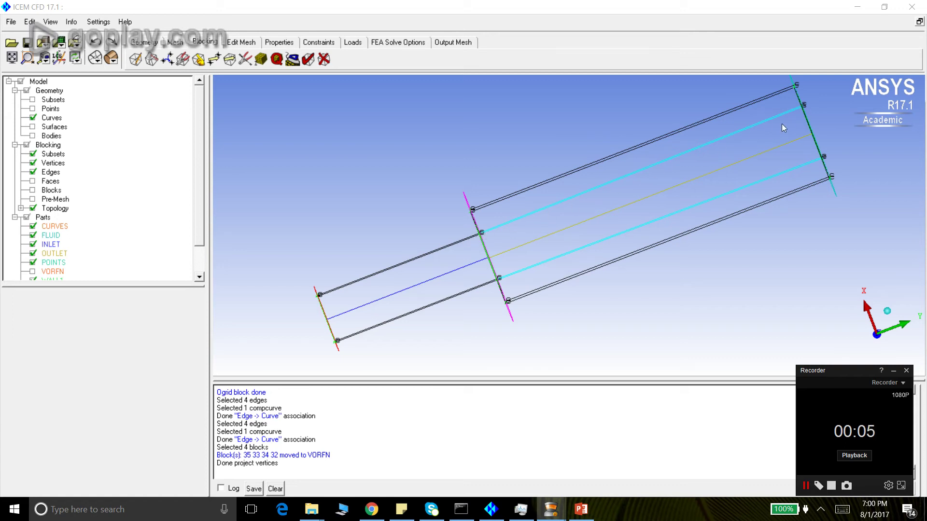
# Align inner O-grid vertex 96 at the outlet in line with small-cylinder vertices 92 and 94.
pyautogui.moveTo(769, 143); pyautogui.dragTo(526, 259)
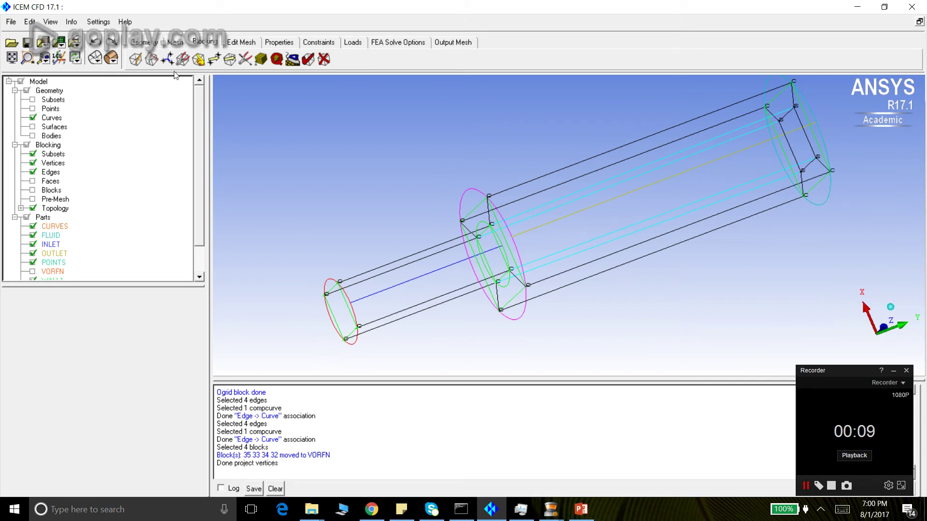
pyautogui.click(213, 60)
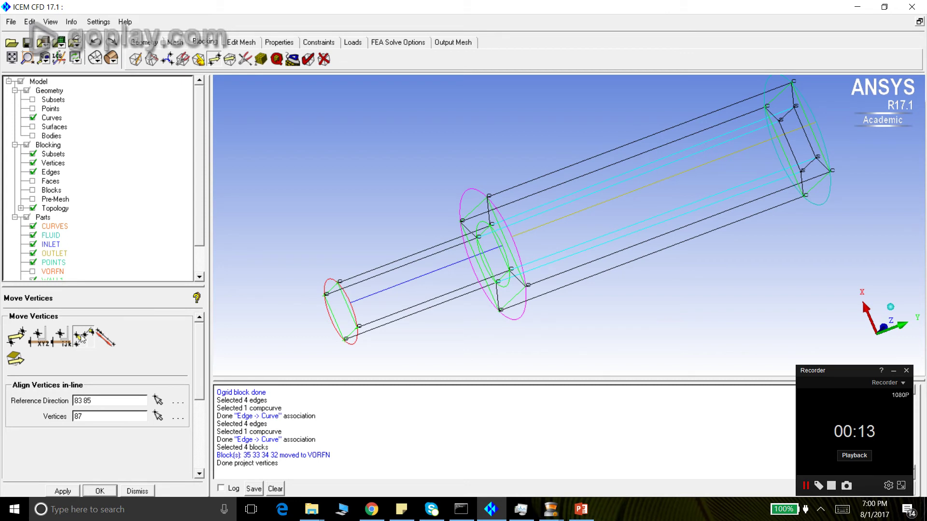
pyautogui.click(163, 404)
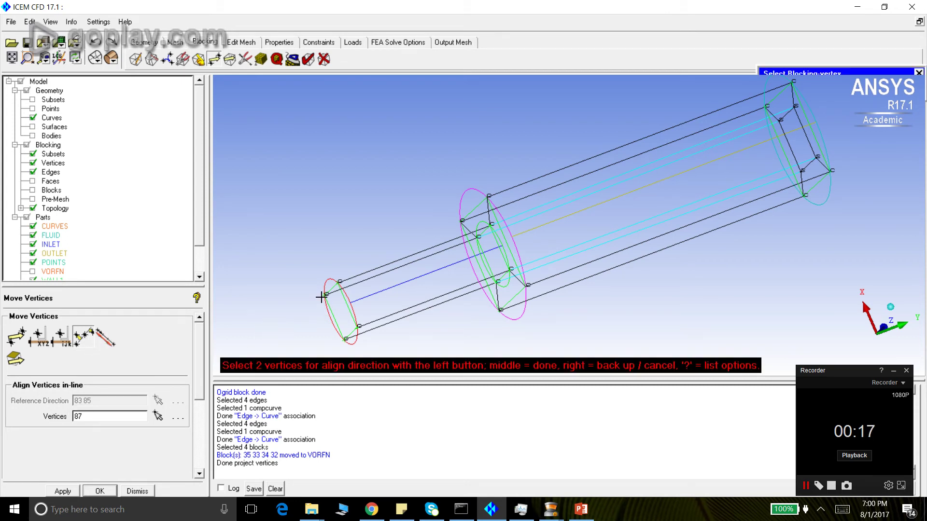
pyautogui.click(894, 370)
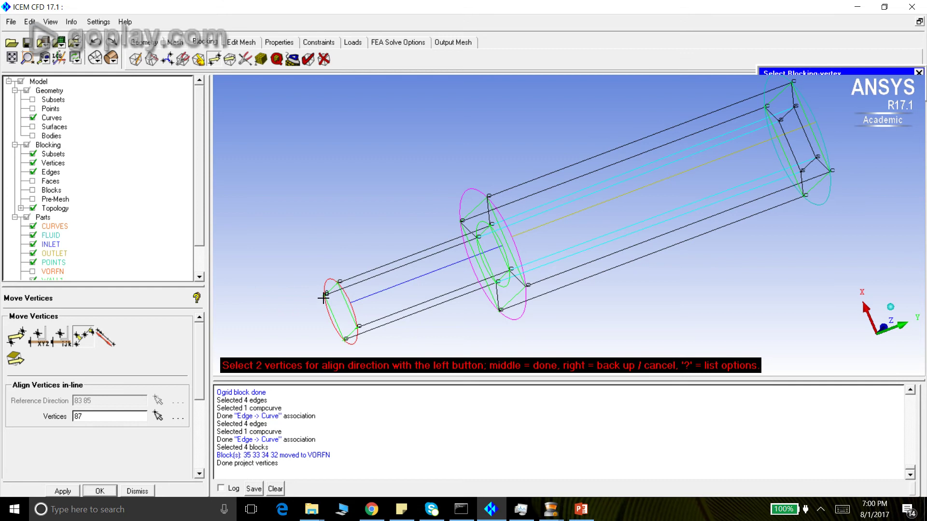
pyautogui.click(477, 239)
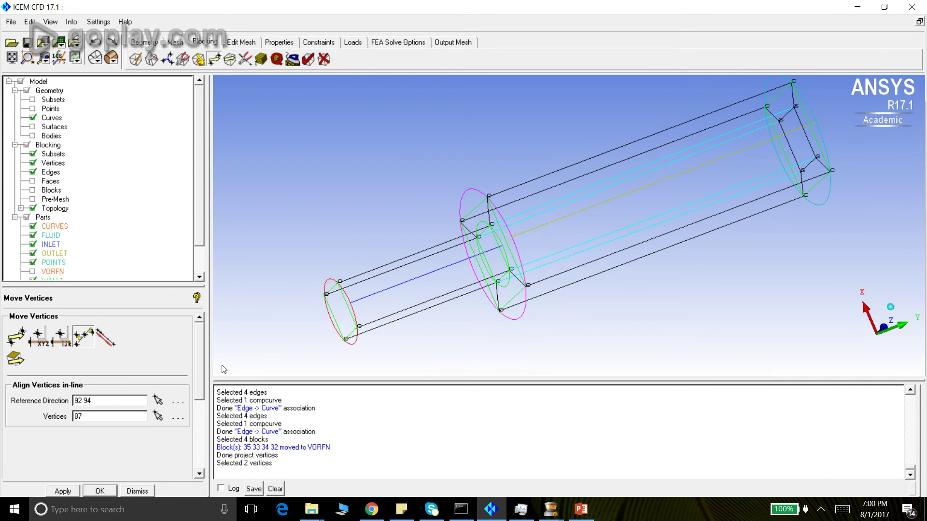
pyautogui.click(158, 416)
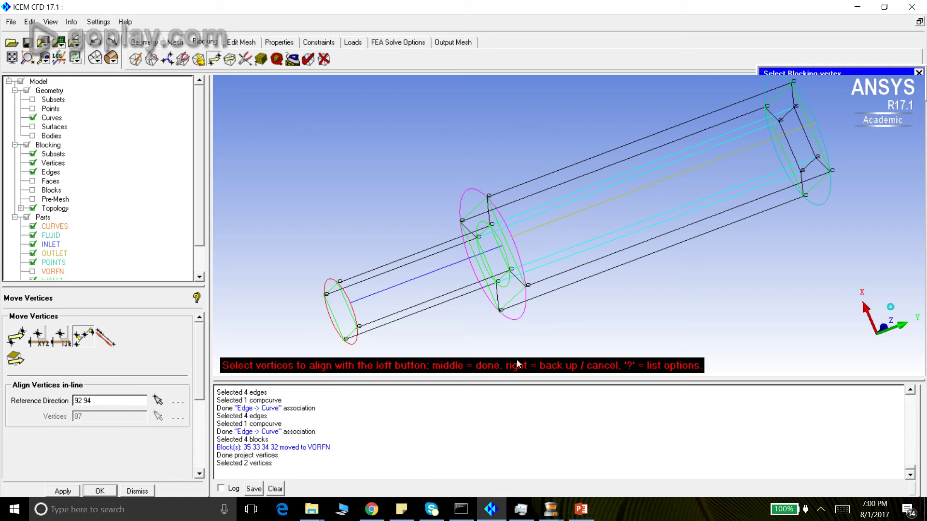
pyautogui.click(781, 120)
pyautogui.middleClick(520, 146)
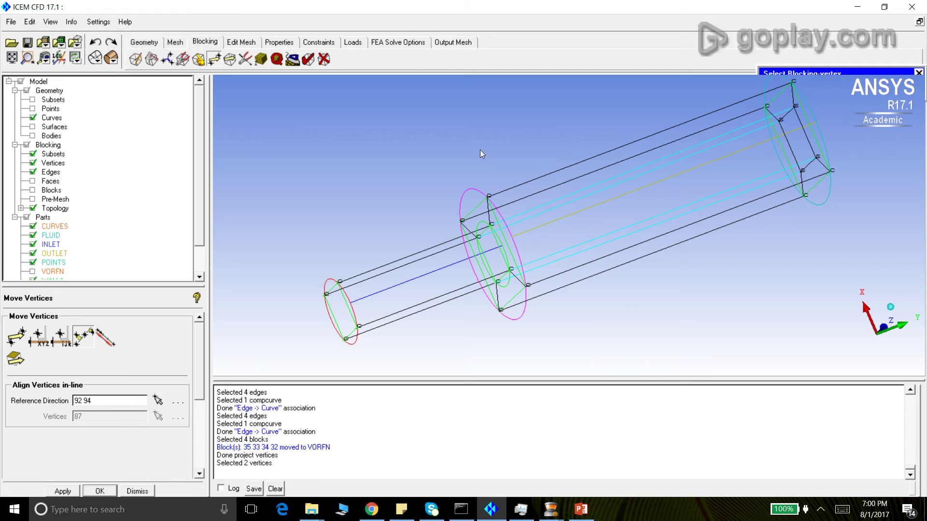
pyautogui.click(62, 491)
# Align inner O-grid vertex 97 at the outlet in line with small-cylinder vertices 93 and 95.
pyautogui.click(158, 400)
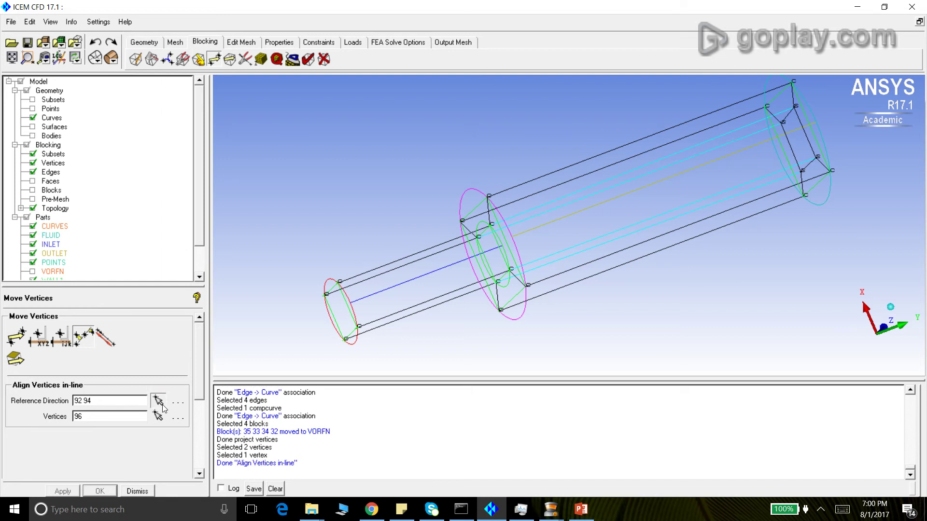
pyautogui.click(341, 282)
pyautogui.click(492, 224)
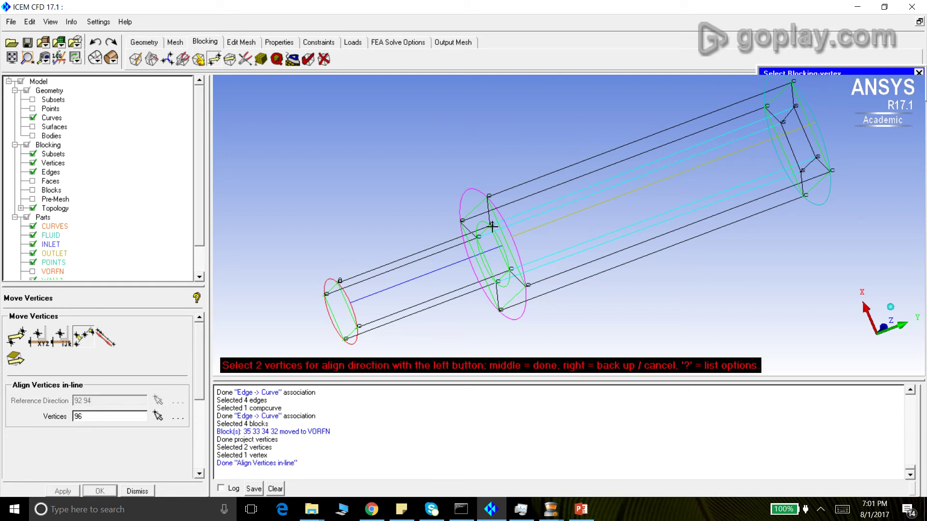
pyautogui.middleClick(492, 226)
pyautogui.click(157, 416)
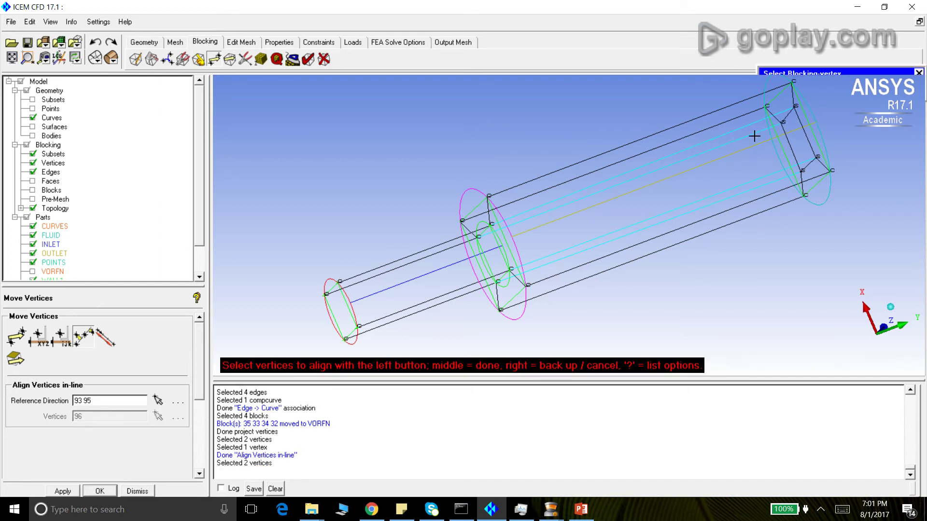
pyautogui.click(793, 111)
pyautogui.middleClick(335, 256)
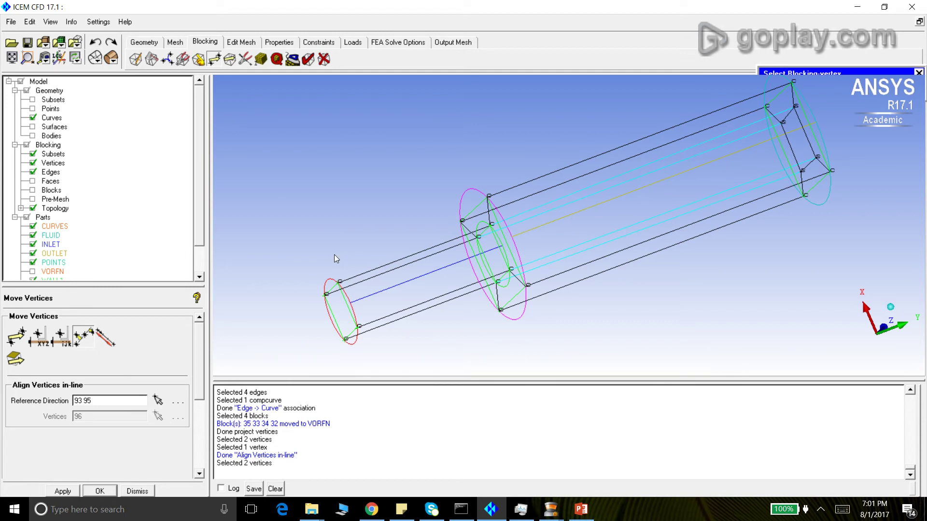
pyautogui.click(62, 492)
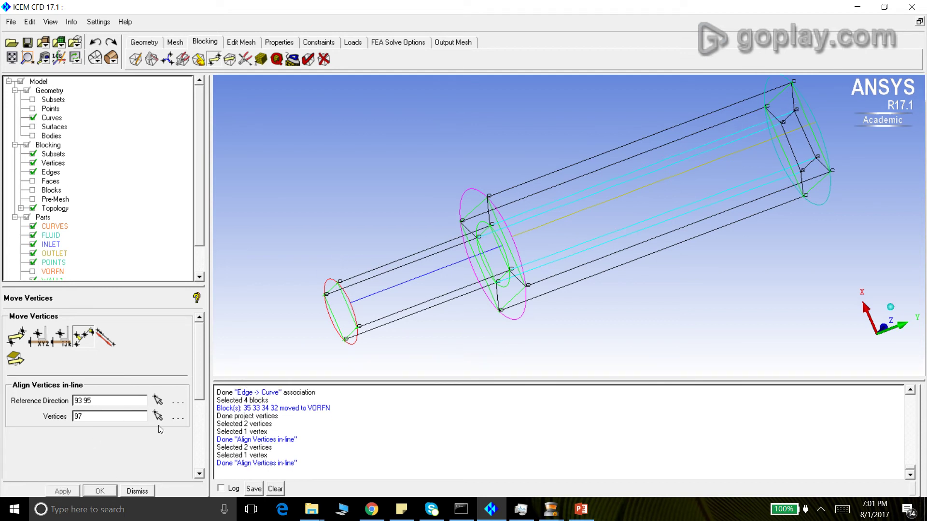
# Align inner O-grid vertex 87 at the outlet in line with small-cylinder vertices 83 and 85.
pyautogui.click(158, 400)
pyautogui.click(360, 326)
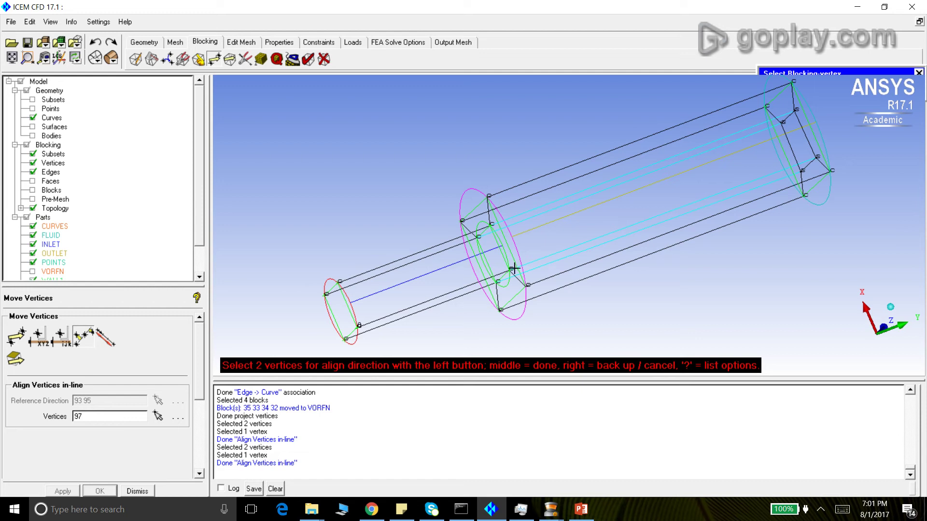
pyautogui.click(512, 270)
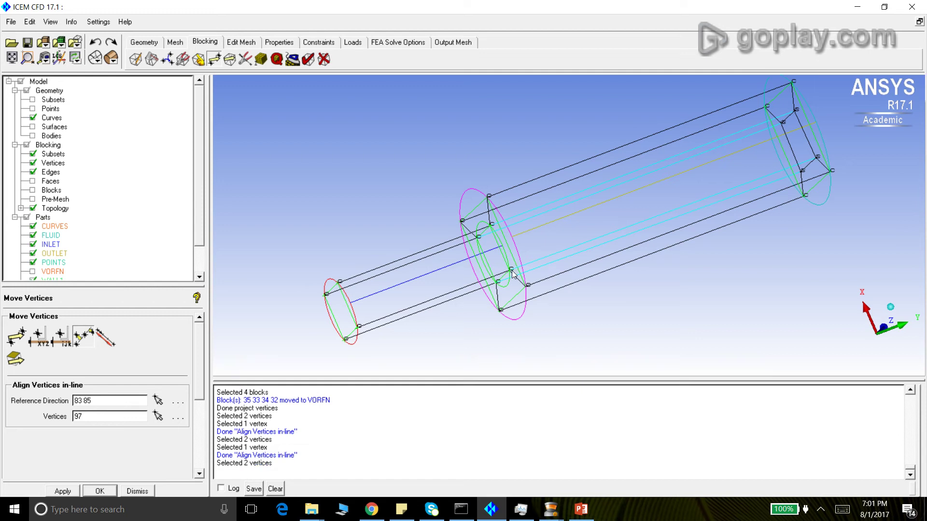
pyautogui.click(158, 416)
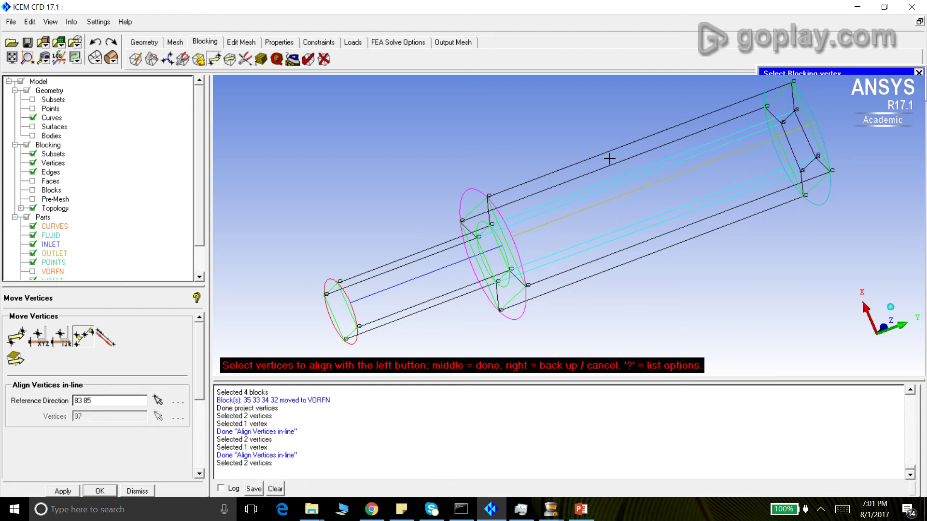
pyautogui.click(546, 145)
pyautogui.click(61, 491)
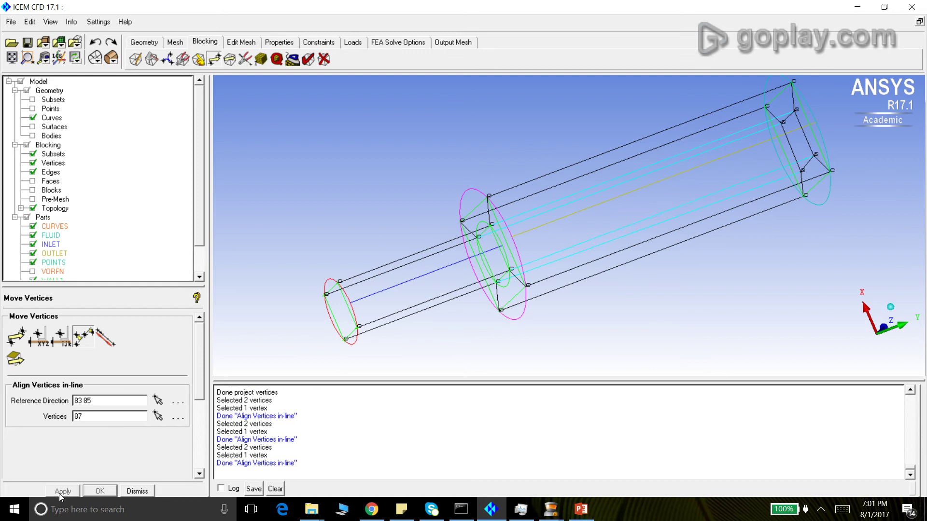
# Align inner O-grid vertex 86 at the outlet in line with small-cylinder vertices 82 and 84, and close the vertex settings.
pyautogui.click(157, 401)
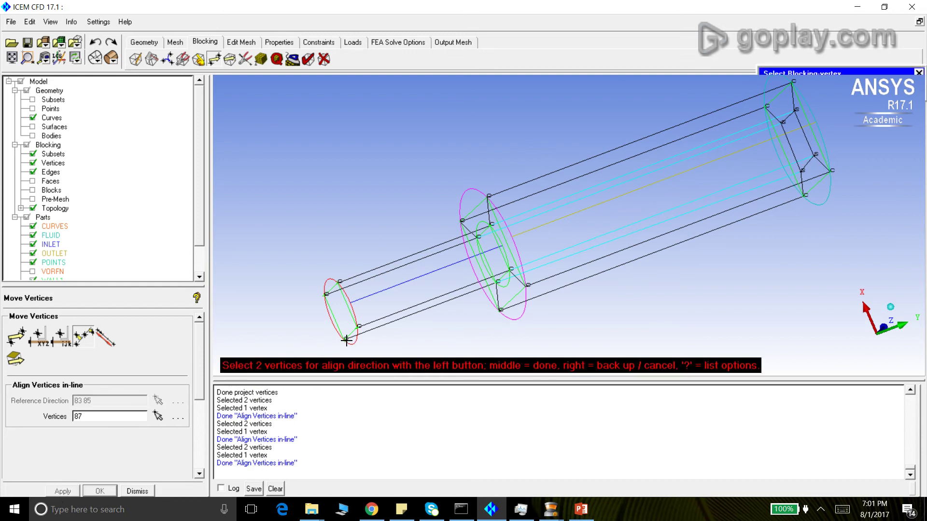
pyautogui.click(497, 284)
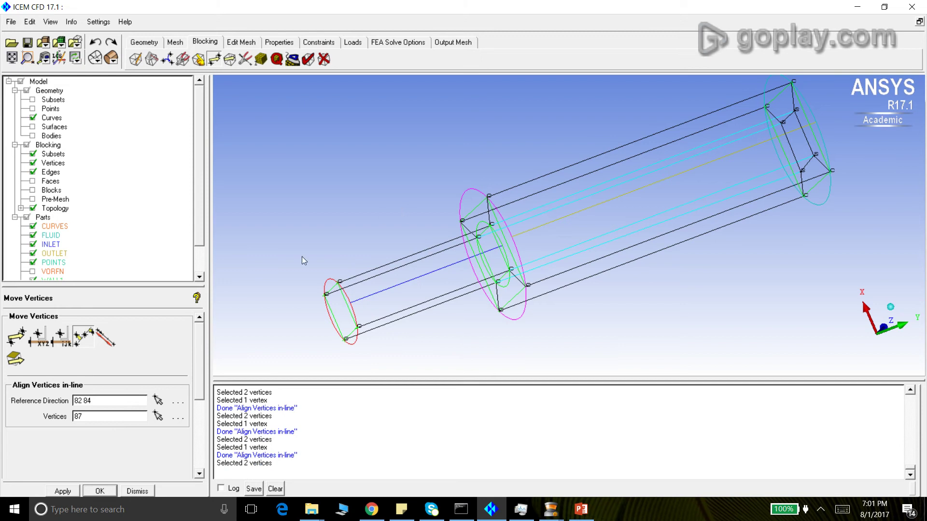
pyautogui.click(158, 416)
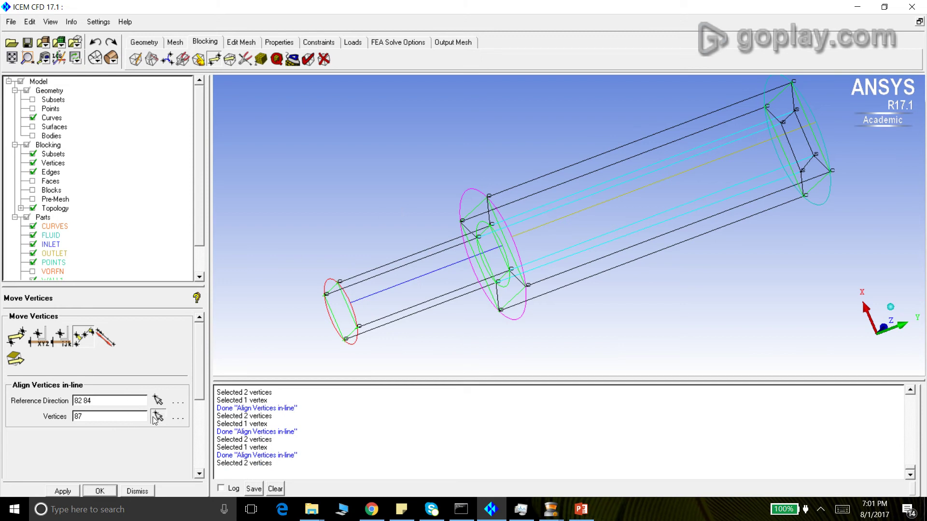
pyautogui.click(802, 171)
pyautogui.middleClick(673, 280)
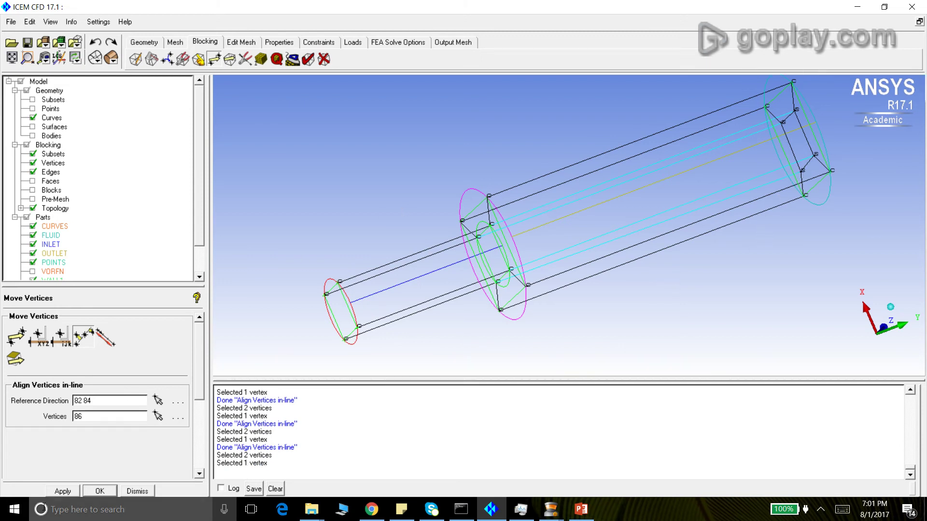
pyautogui.click(62, 491)
pyautogui.moveTo(473, 338); pyautogui.dragTo(566, 259)
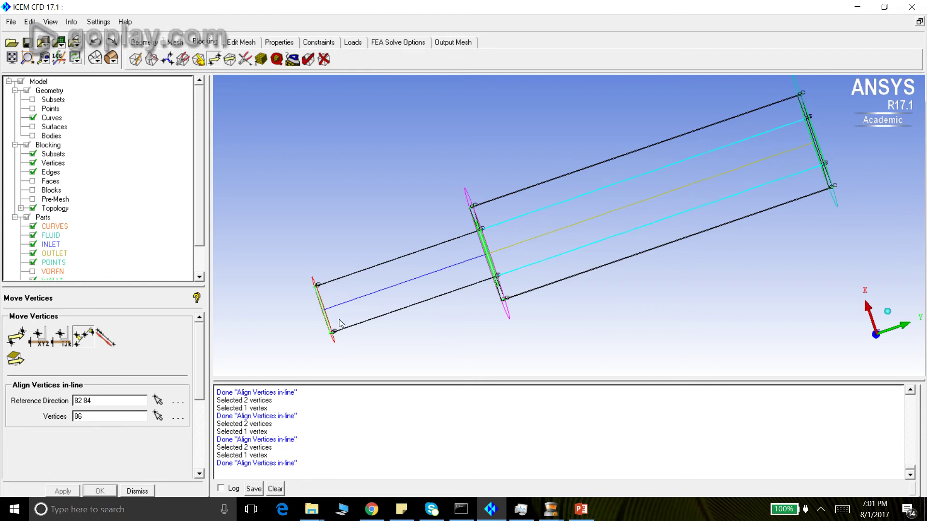
pyautogui.click(130, 492)
# Set the pre-mesh node count to 8 on edge 83–93 at the small cylinder's inlet.
pyautogui.moveTo(603, 231); pyautogui.dragTo(575, 228)
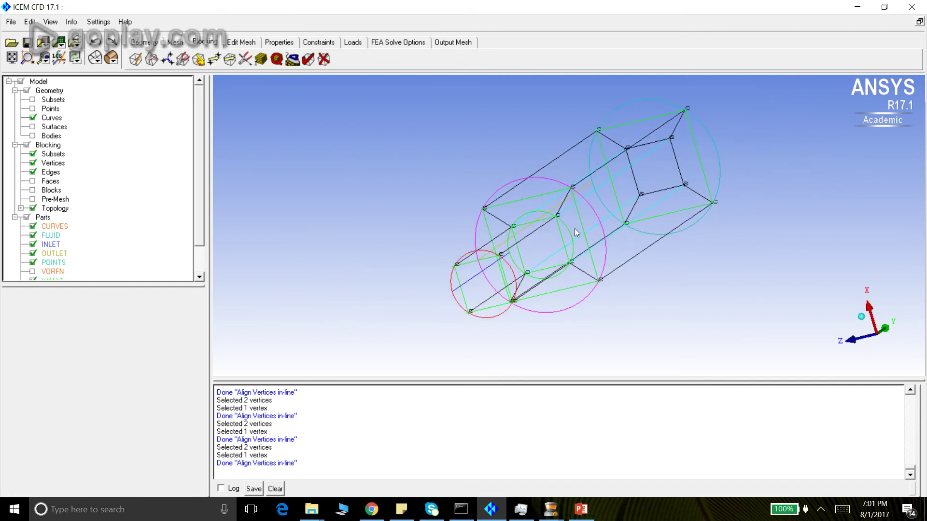
pyautogui.click(265, 59)
pyautogui.click(159, 361)
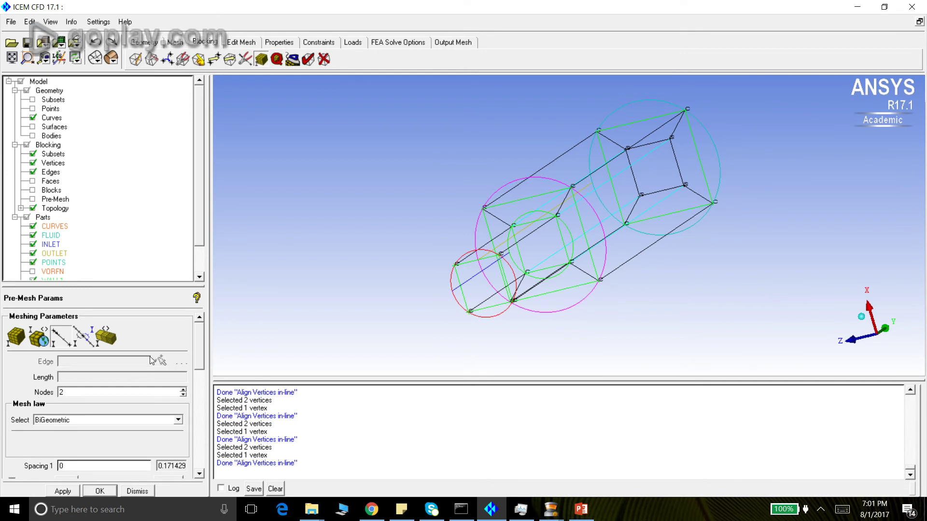
pyautogui.click(459, 281)
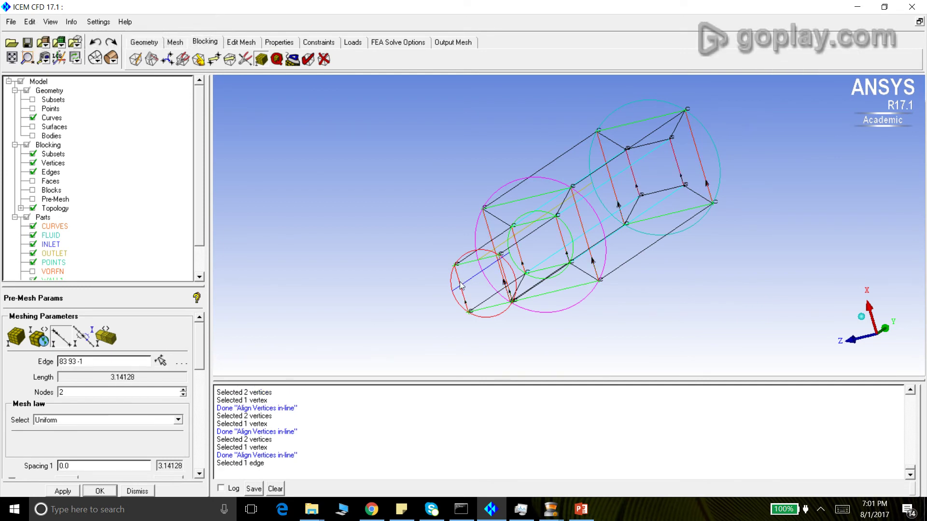
pyautogui.doubleClick(100, 391)
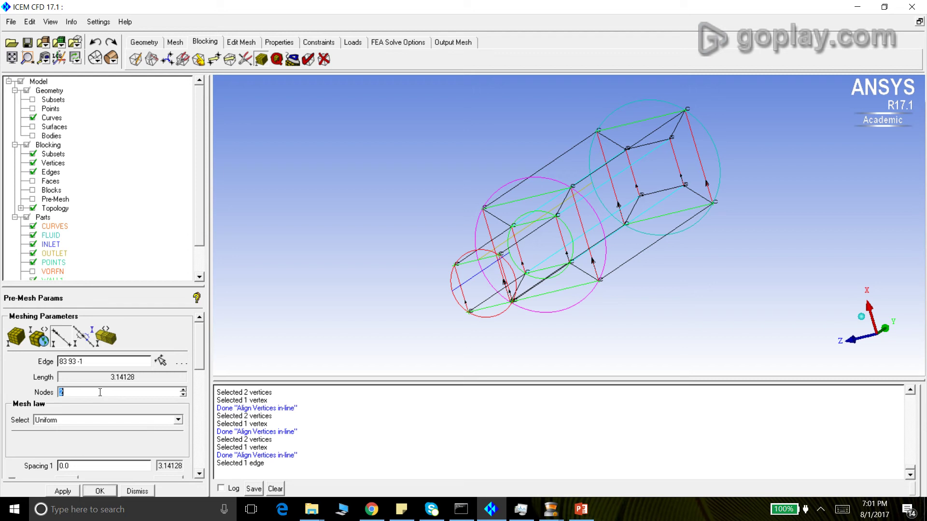
pyautogui.press('Return')
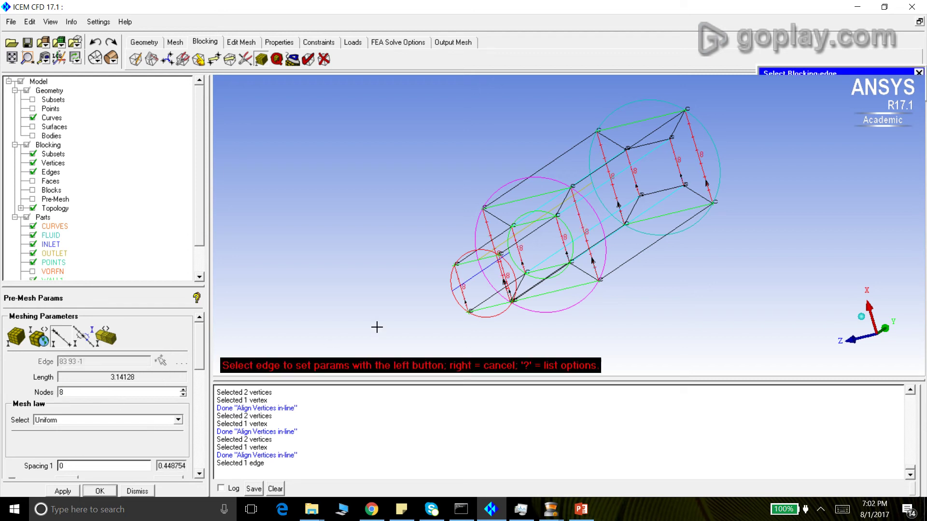
# Set 8 nodes on inlet edge 92–93 and inspect the node distribution on edges 73–74 and 94–95 at the step.
pyautogui.click(484, 262)
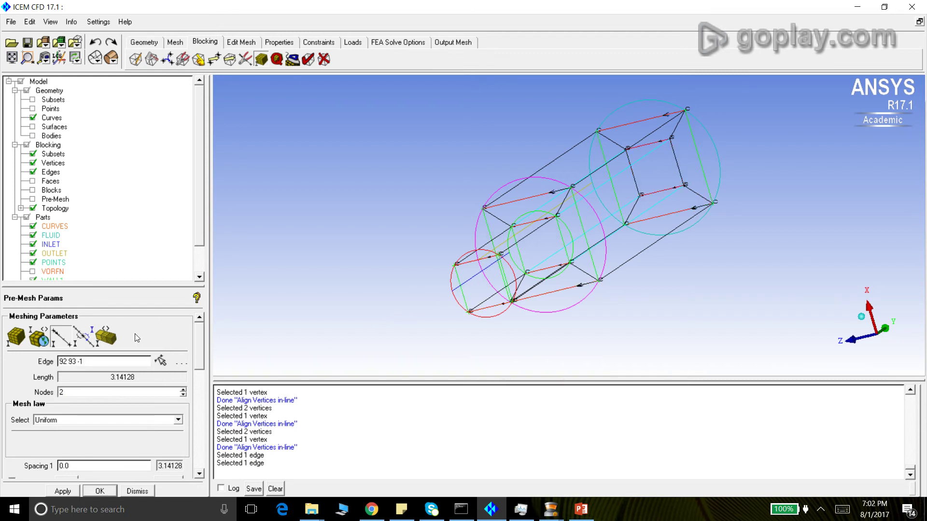
pyautogui.press('Return')
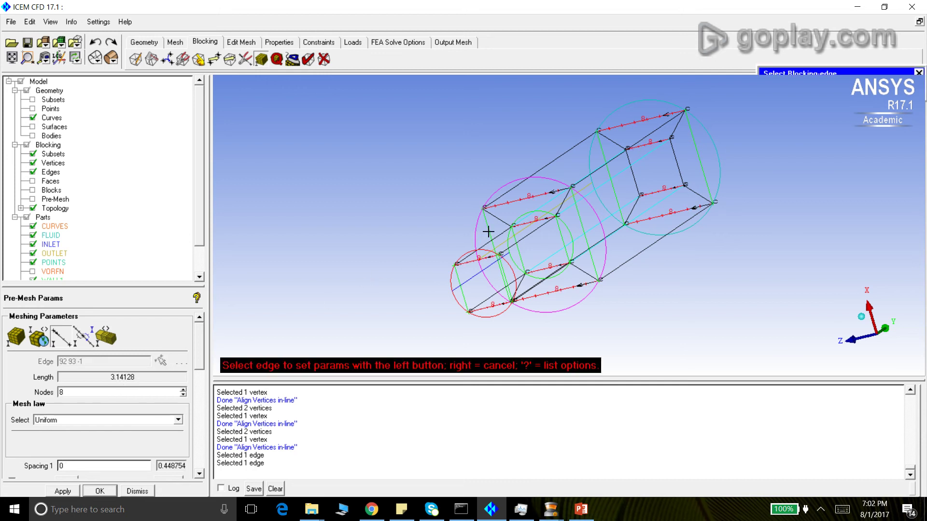
pyautogui.click(488, 232)
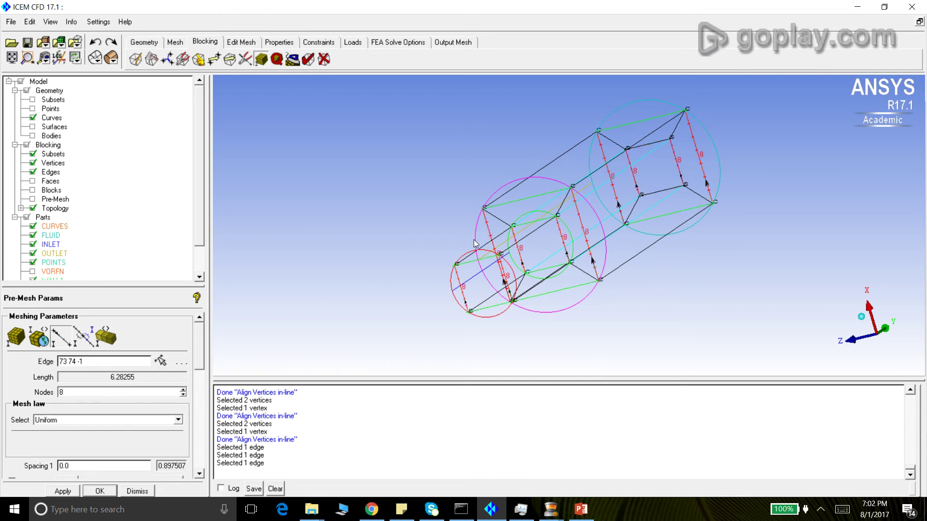
pyautogui.click(161, 362)
pyautogui.click(526, 226)
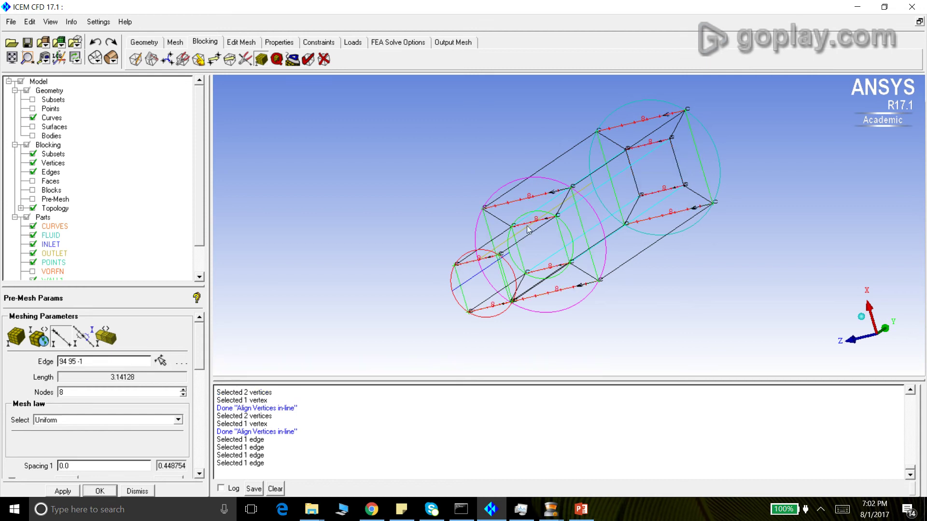
# Set 8 nodes on radial O-grid edge 74–95 at the step between the cylinders.
pyautogui.click(160, 362)
pyautogui.click(501, 224)
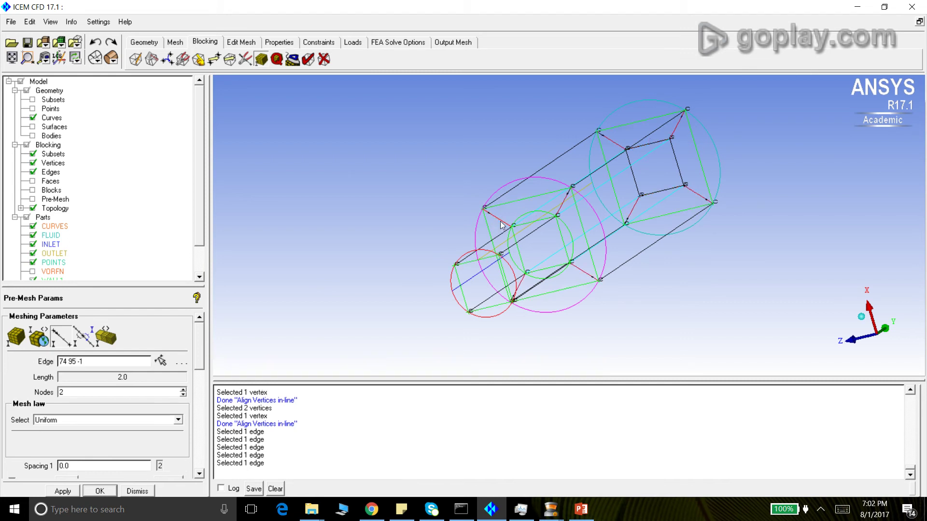
pyautogui.click(77, 391)
pyautogui.write('8')
pyautogui.press('Return')
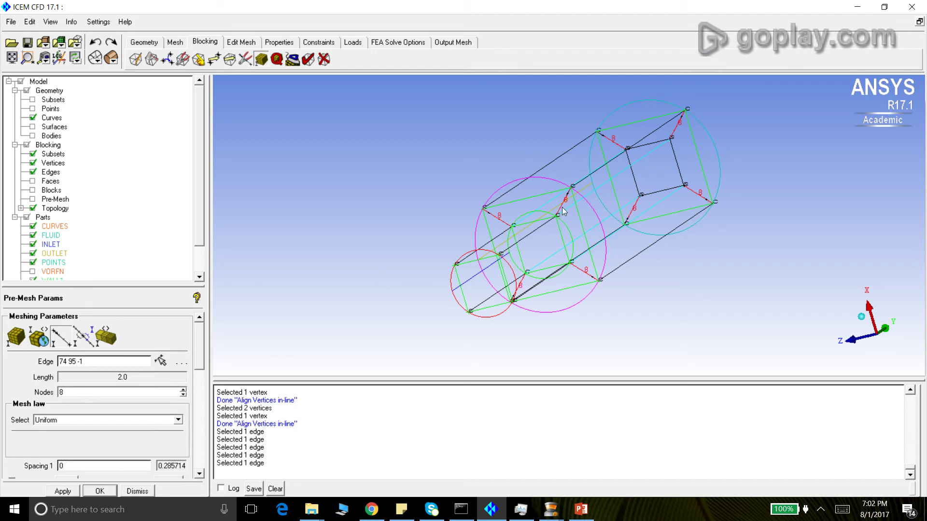
# Set 16 nodes on the large cylinder's lengthwise edge 74–42 and close the edge parameters.
pyautogui.click(161, 361)
pyautogui.click(550, 168)
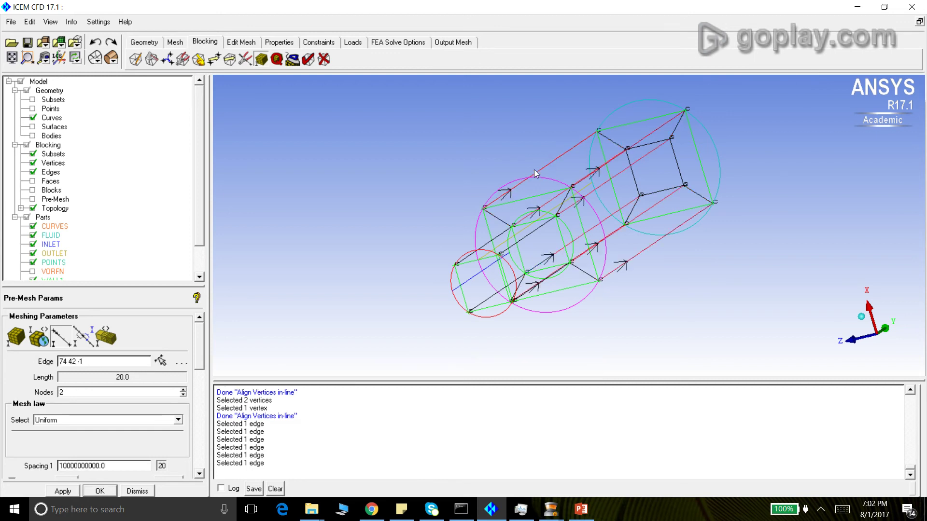
pyautogui.write('16')
pyautogui.press('Return')
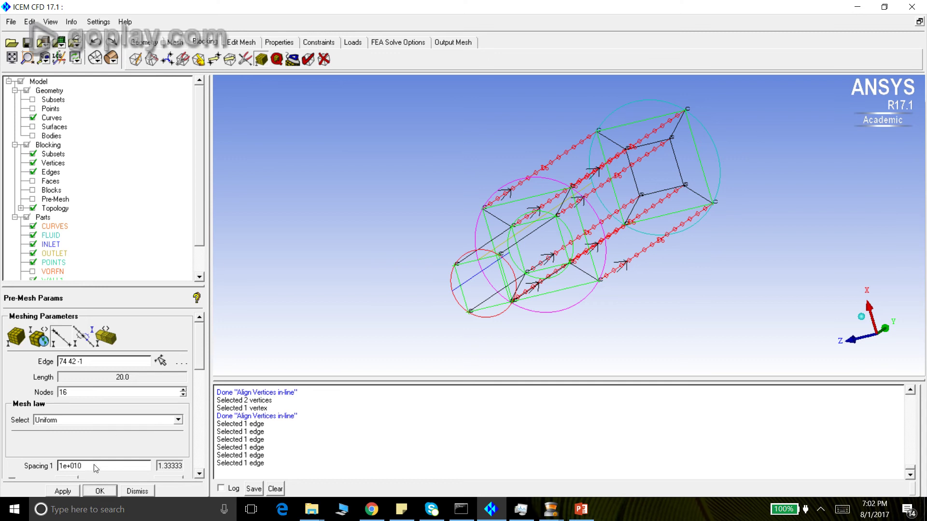
pyautogui.click(132, 492)
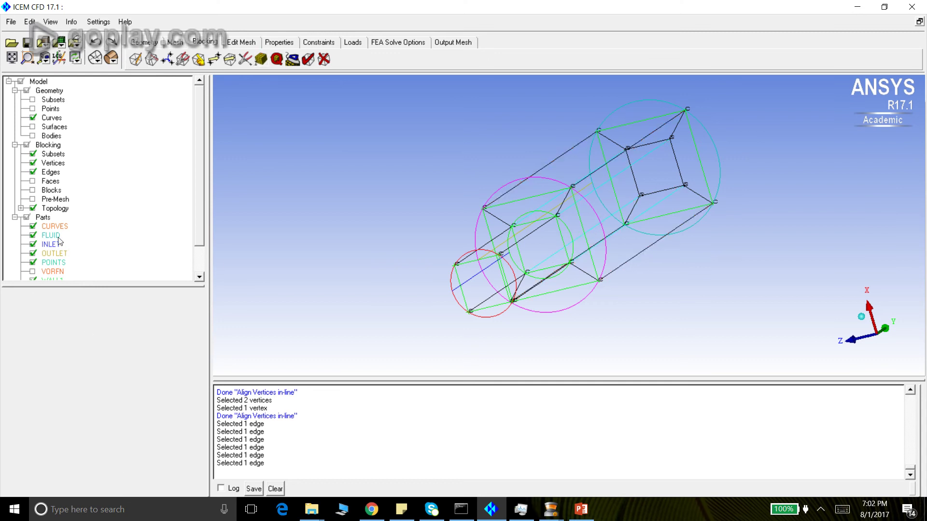
# Compute the pre-mesh for the whole pipe and display it as Solid & Wire.
pyautogui.click(32, 200)
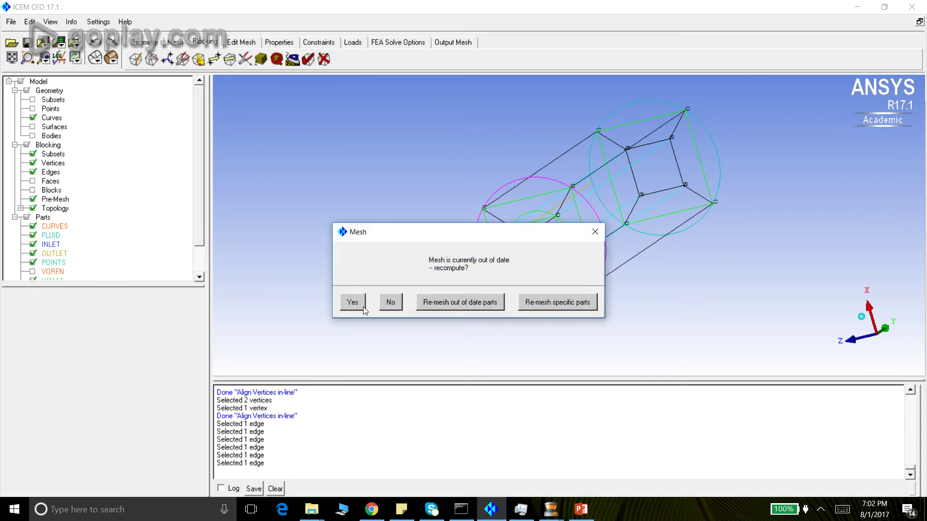
pyautogui.click(352, 302)
pyautogui.moveTo(355, 300); pyautogui.dragTo(647, 174)
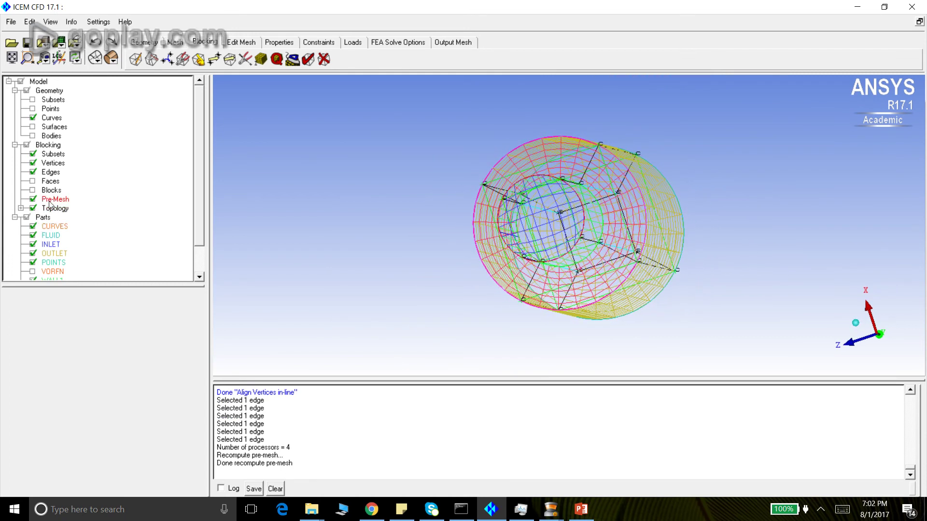
pyautogui.rightClick(50, 201)
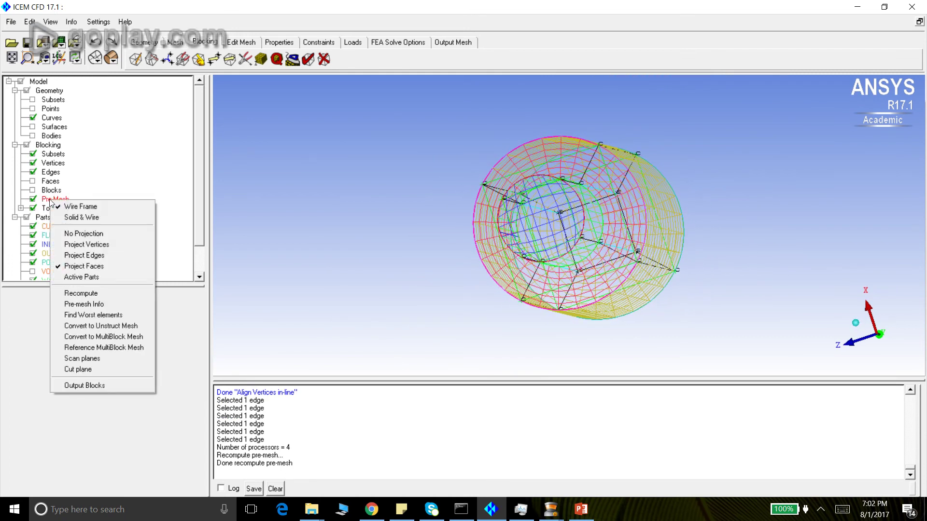
pyautogui.click(67, 218)
pyautogui.moveTo(563, 192); pyautogui.dragTo(483, 199)
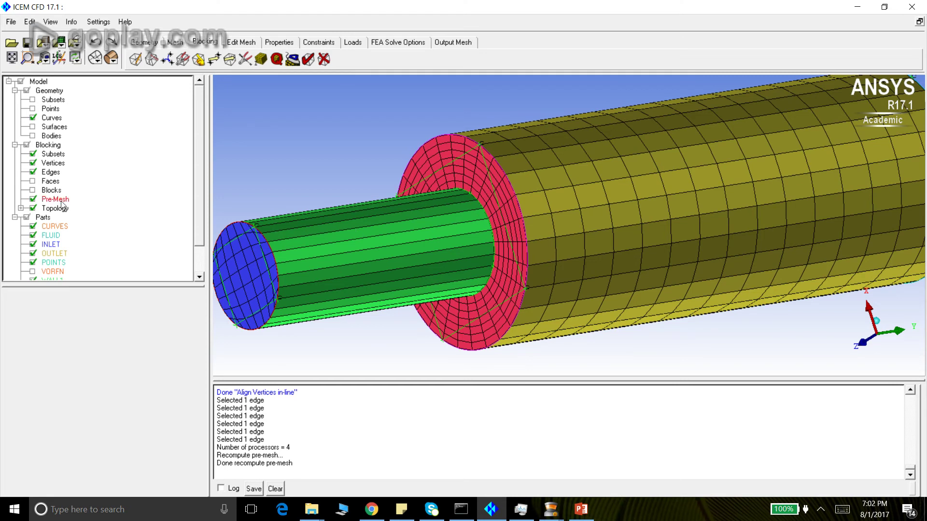
# Hide the pre-mesh and set 8 nodes on the small cylinder's lengthwise edge 92–94.
pyautogui.click(33, 199)
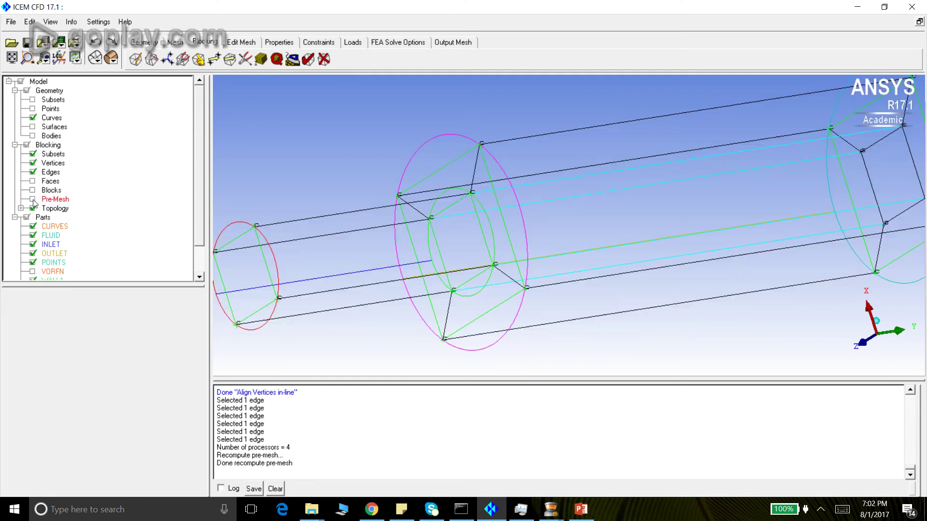
pyautogui.click(260, 59)
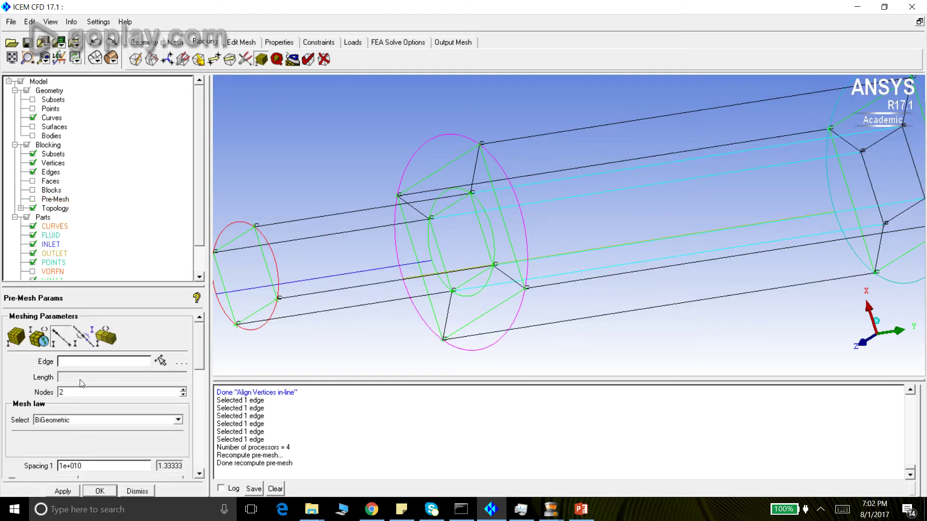
pyautogui.click(161, 361)
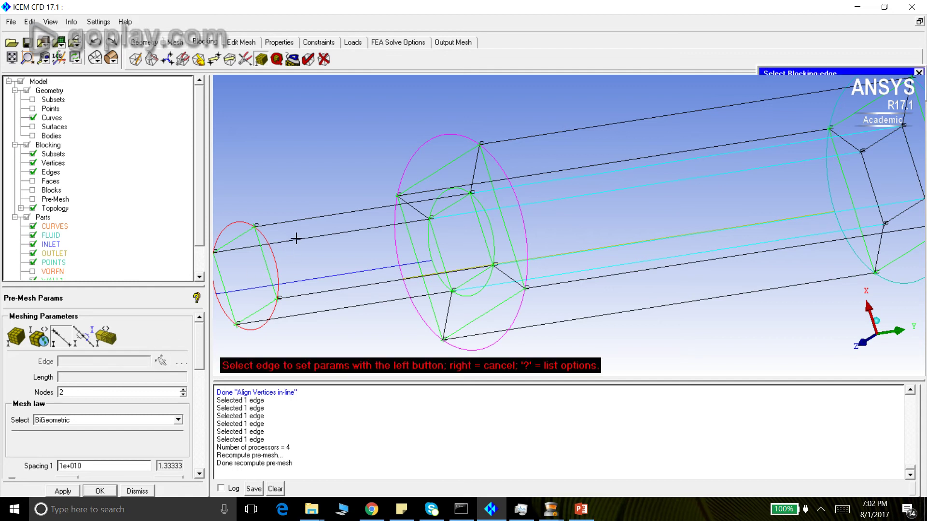
pyautogui.click(297, 219)
pyautogui.doubleClick(109, 391)
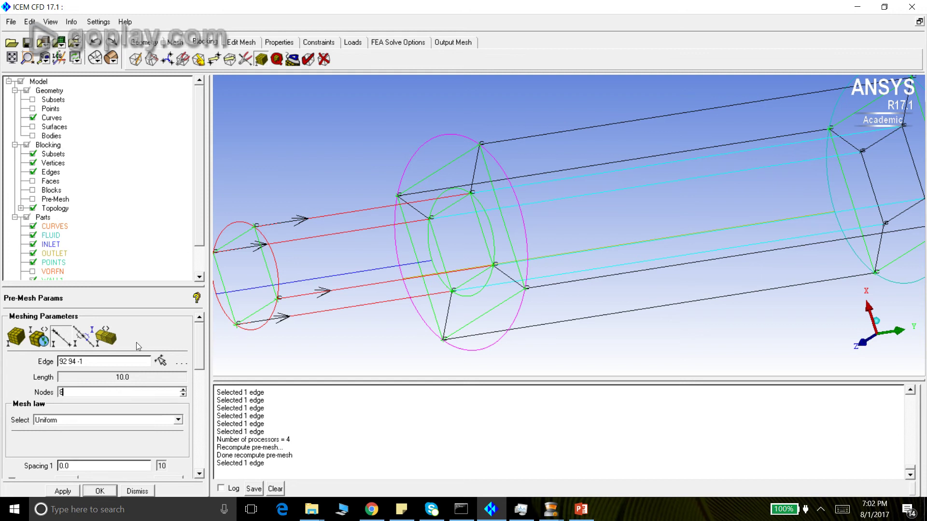
pyautogui.write('8')
pyautogui.press('Return')
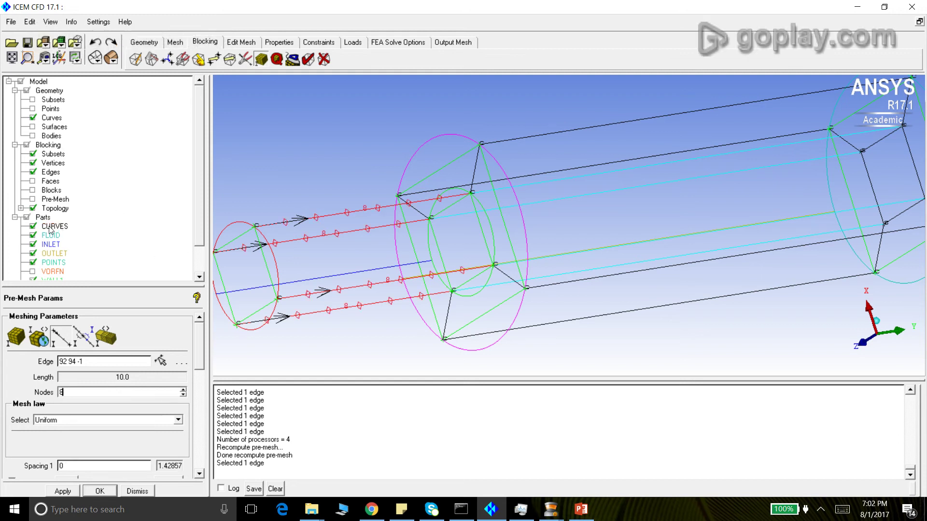
pyautogui.click(109, 491)
# Recompute and show the updated pre-mesh, and hide the blocking edges.
pyautogui.click(32, 199)
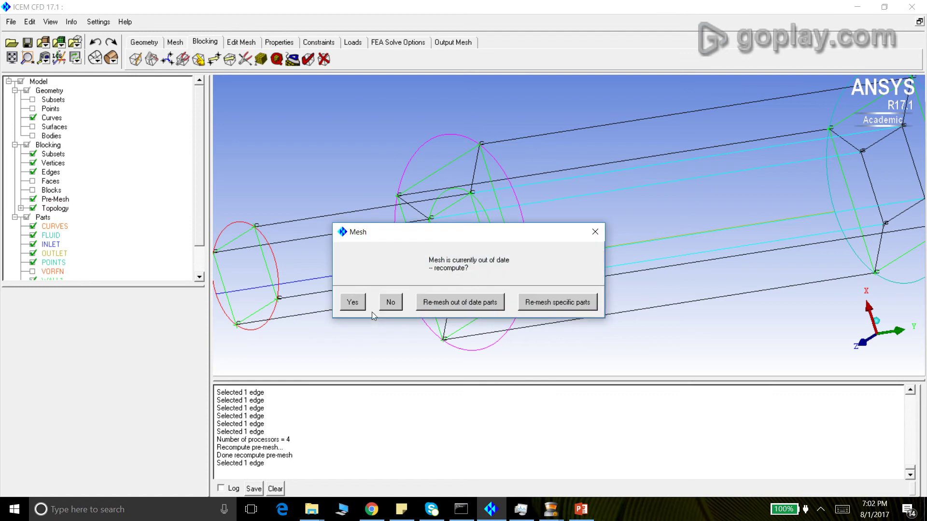
pyautogui.click(352, 302)
pyautogui.moveTo(348, 306); pyautogui.dragTo(687, 230)
pyautogui.moveTo(347, 212); pyautogui.dragTo(442, 212)
pyautogui.click(33, 171)
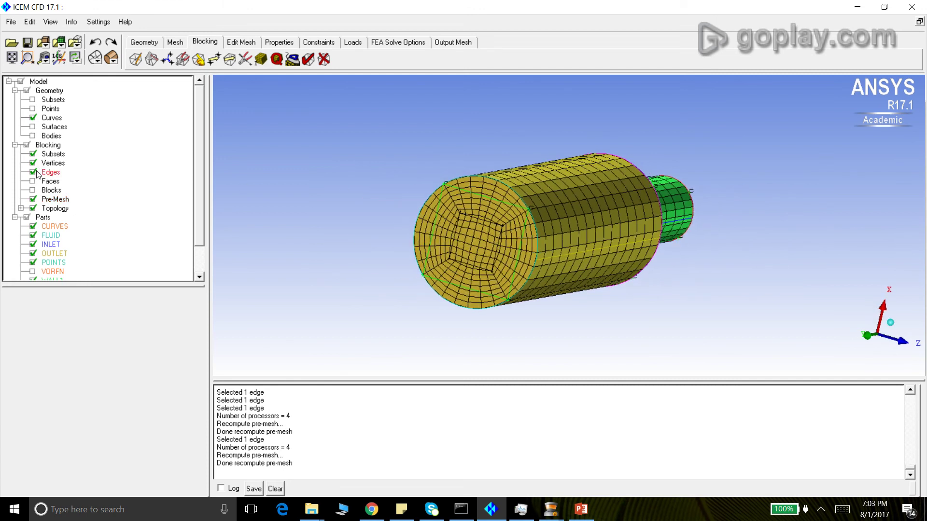
# Examine the surface mesh on the inlet face, the small cylinder, the step and the large cylinder.
pyautogui.scroll(3, 552, 210)
pyautogui.moveTo(644, 208); pyautogui.dragTo(615, 197)
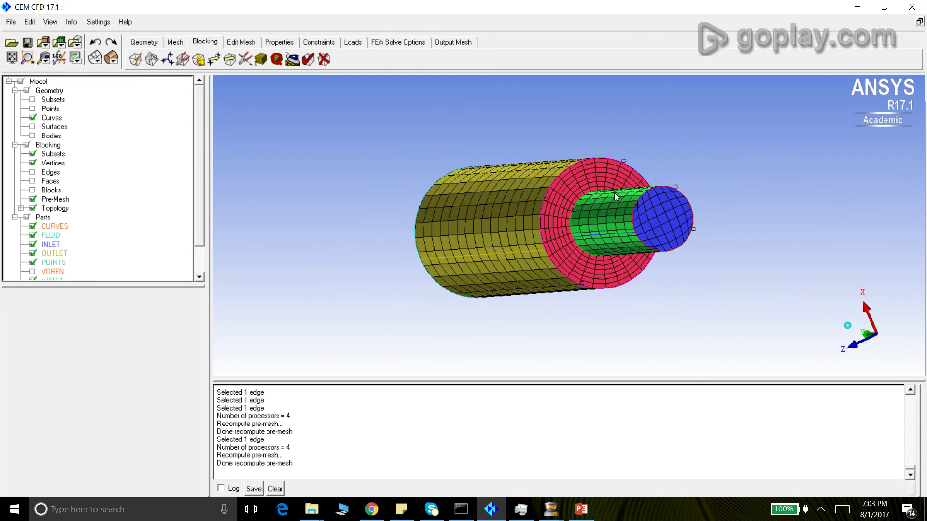
pyautogui.moveTo(745, 199); pyautogui.dragTo(421, 170)
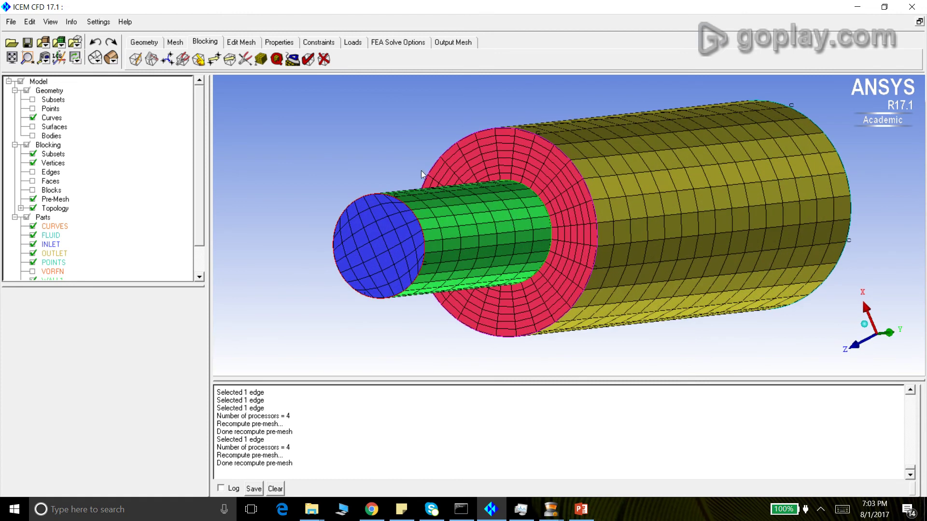
pyautogui.scroll(2, 488, 195)
pyautogui.moveTo(489, 195); pyautogui.dragTo(502, 216)
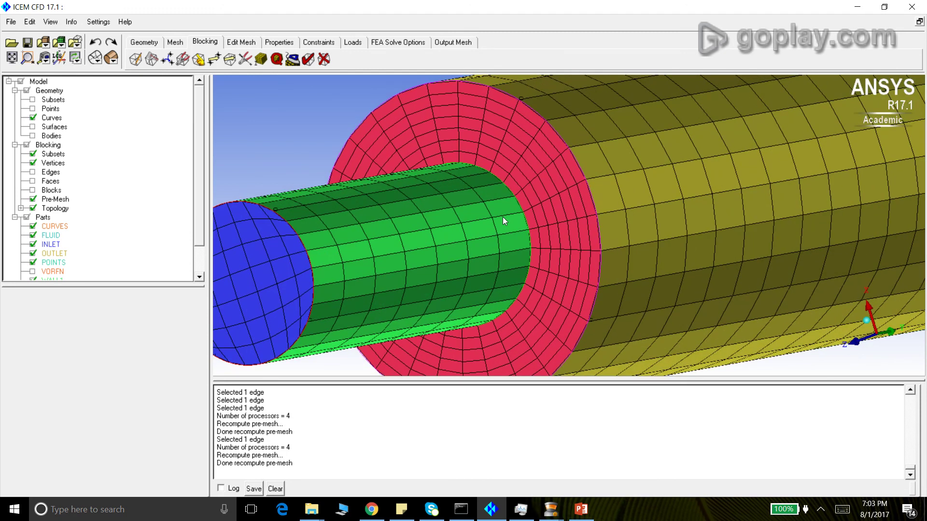
pyautogui.scroll(-3, 503, 216)
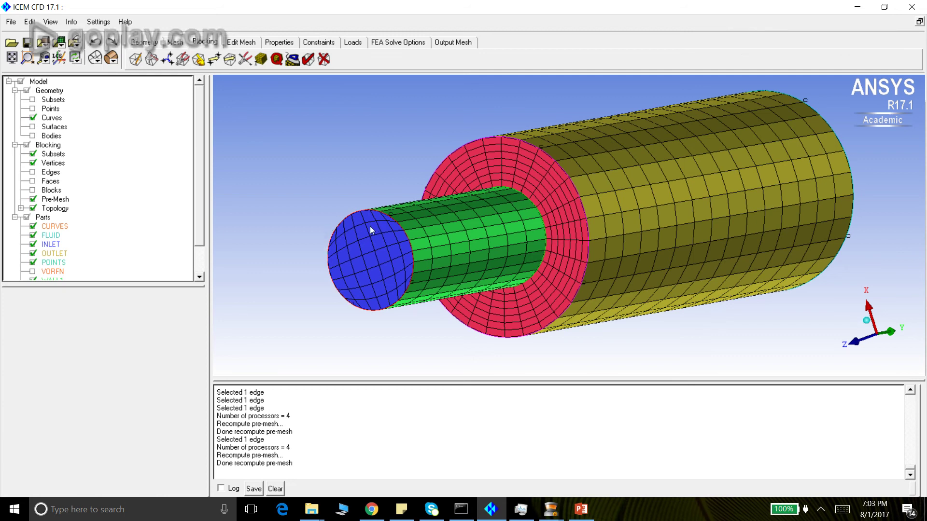
pyautogui.scroll(3, 370, 226)
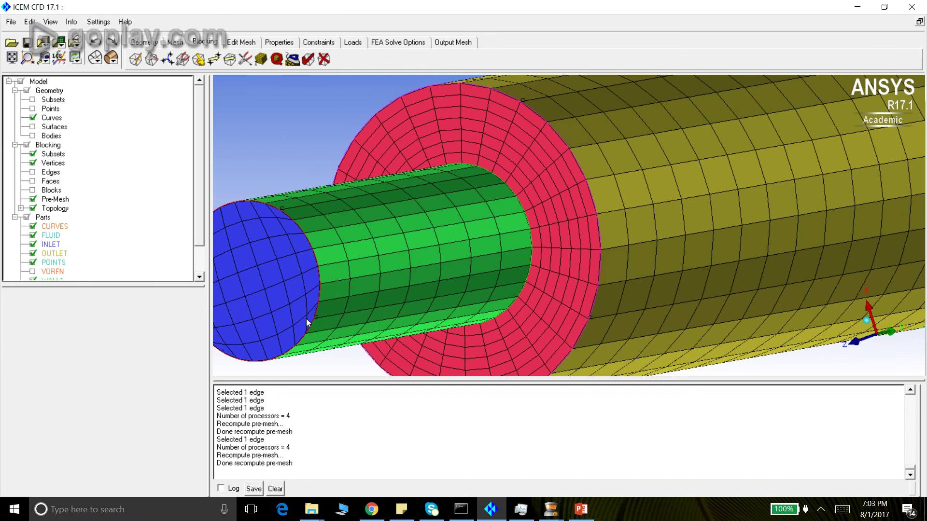
pyautogui.scroll(-1, 276, 236)
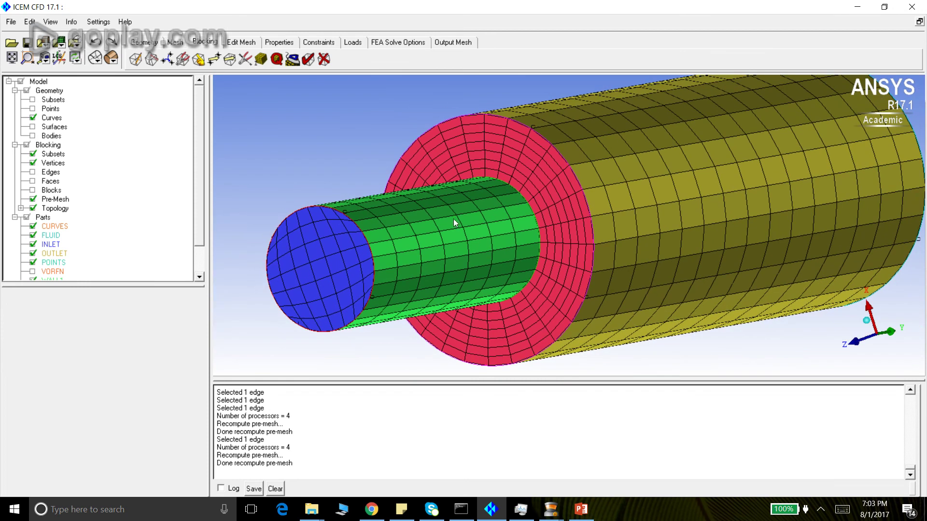
pyautogui.scroll(-1, 443, 197)
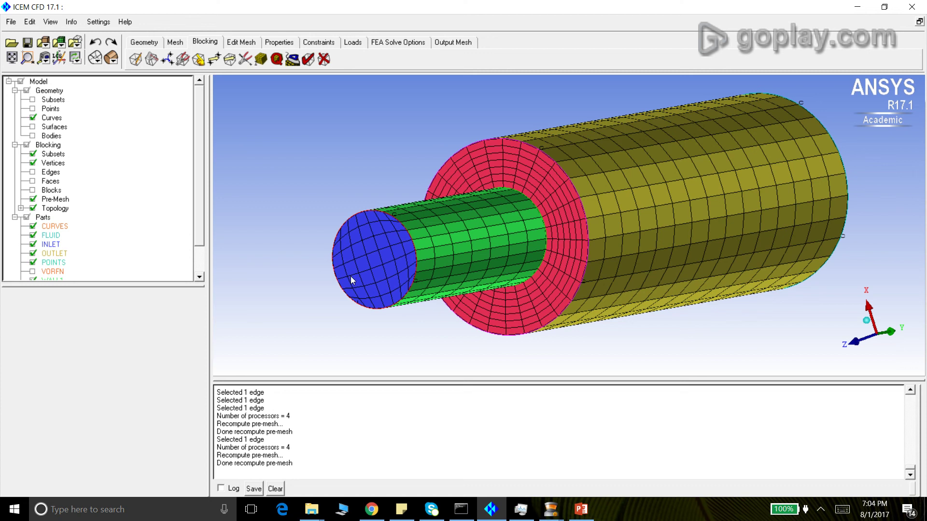
# Hide the pre-mesh and display the blocks of the stepped pipe.
pyautogui.click(32, 199)
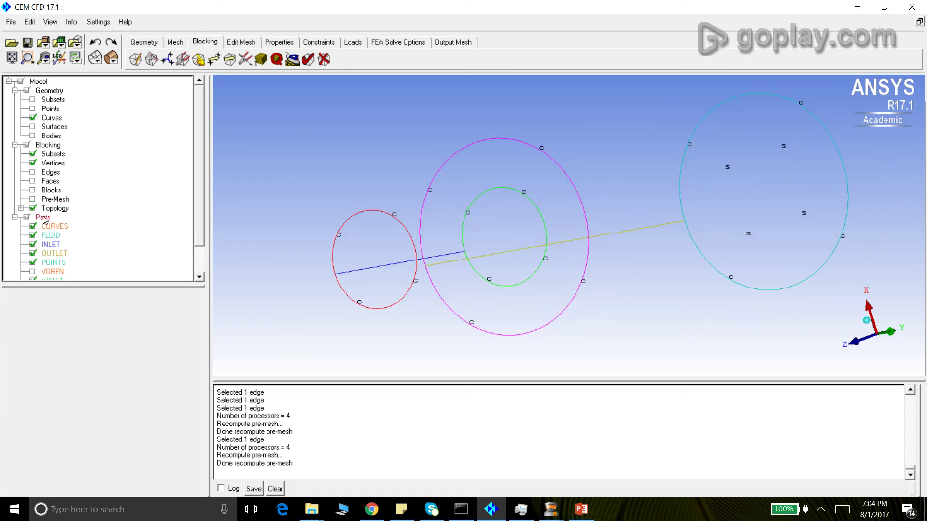
pyautogui.click(33, 190)
pyautogui.moveTo(512, 205); pyautogui.dragTo(462, 230)
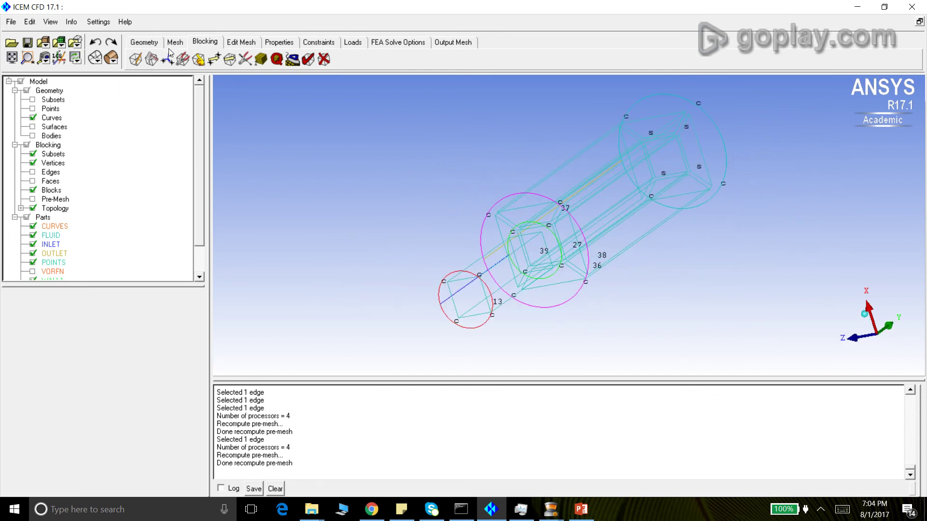
# Create an O-grid through the two central core blocks of the small and large cylinders, including their inlet and outlet end faces.
pyautogui.click(152, 59)
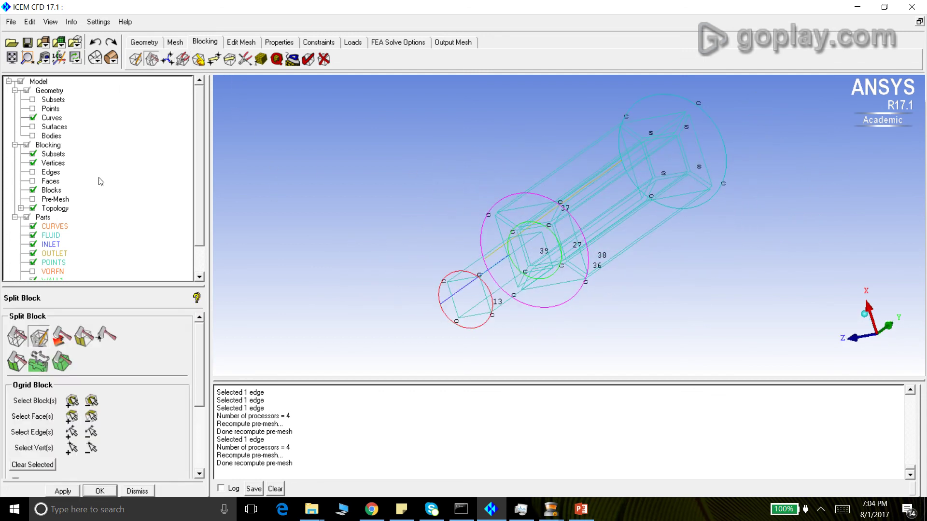
pyautogui.click(71, 400)
pyautogui.click(493, 304)
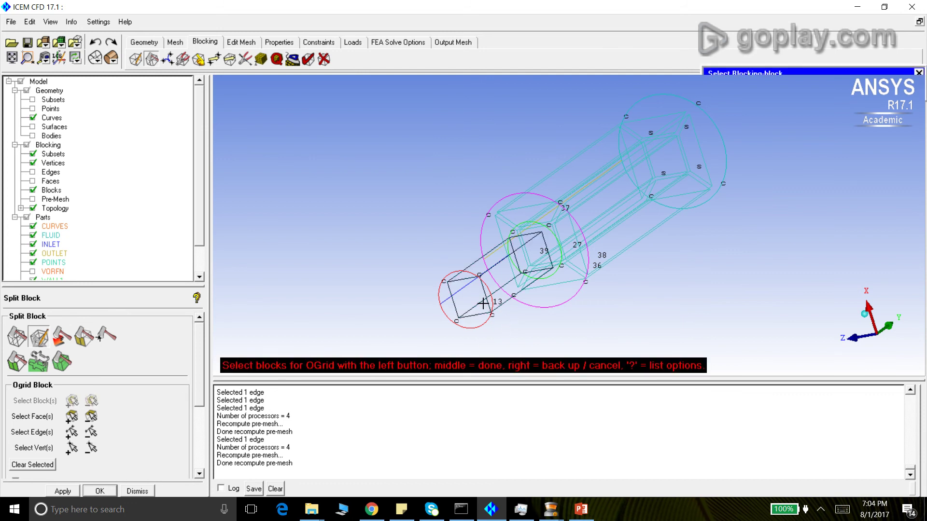
pyautogui.click(558, 258)
pyautogui.click(561, 258)
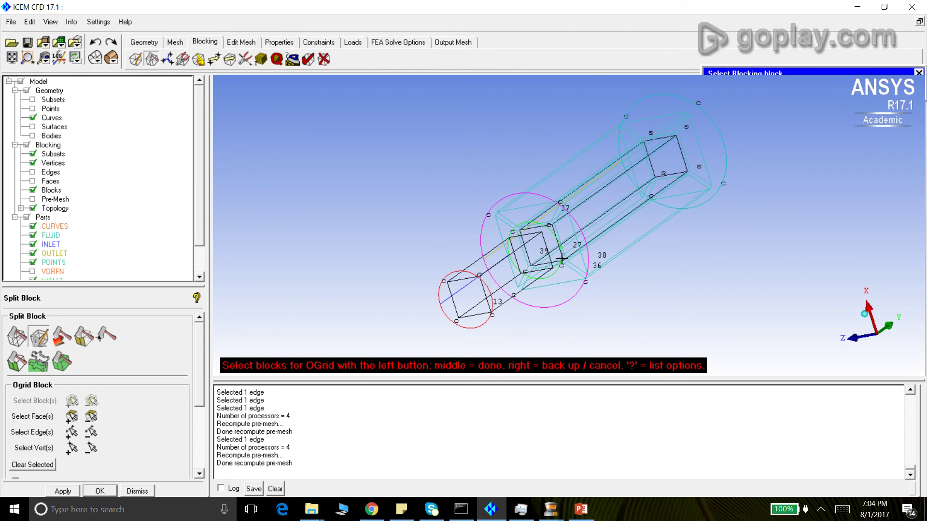
pyautogui.middleClick(353, 155)
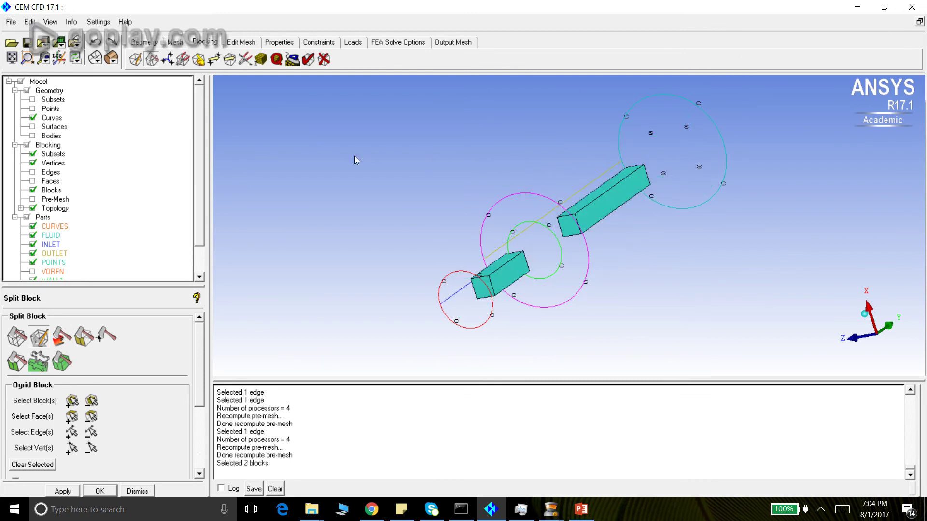
pyautogui.click(72, 416)
pyautogui.click(467, 299)
pyautogui.click(666, 158)
pyautogui.middleClick(425, 191)
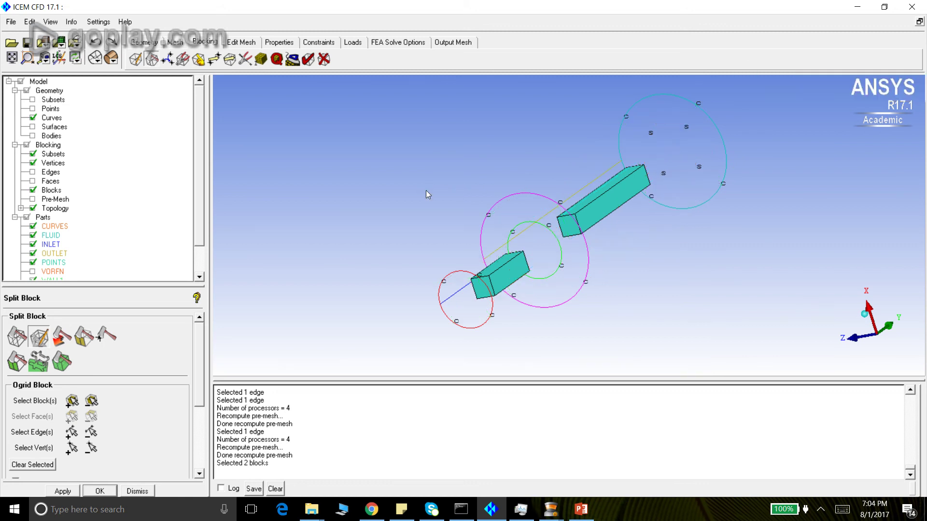
pyautogui.click(113, 493)
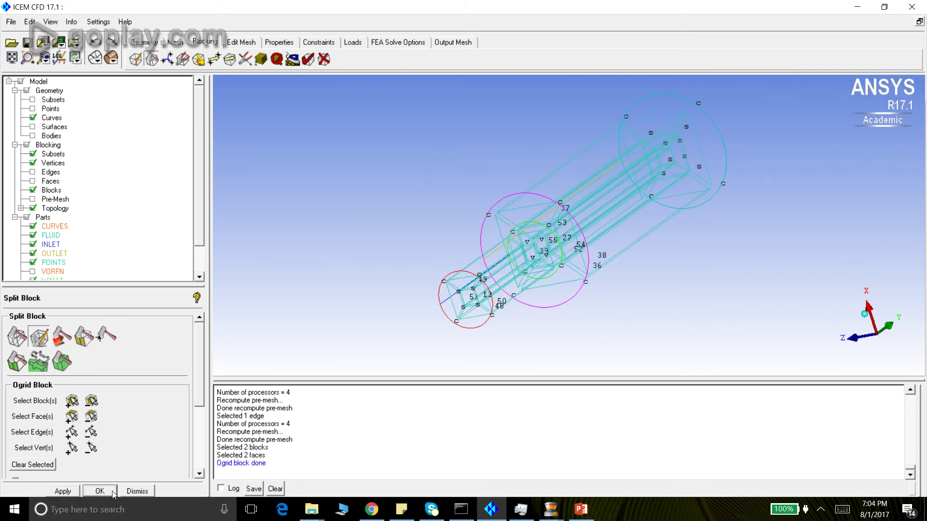
pyautogui.click(137, 491)
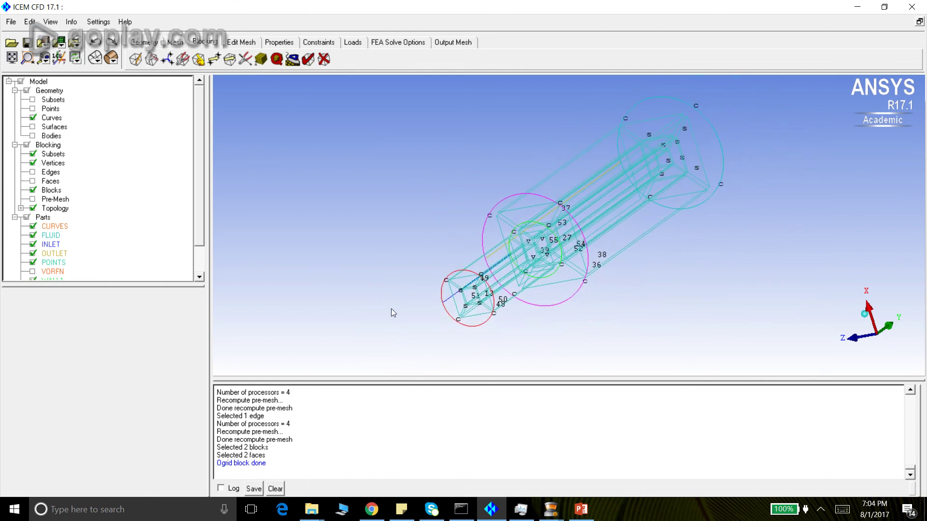
# Set the node count on the new O-grid's radial edge 93–113 at the inlet and check the parameters of edge 103–113.
pyautogui.click(261, 59)
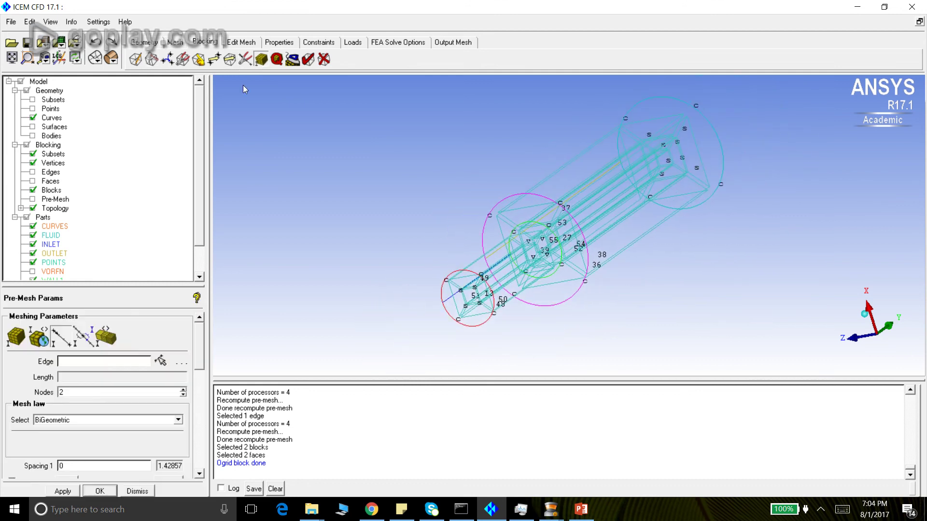
pyautogui.click(160, 361)
pyautogui.click(450, 299)
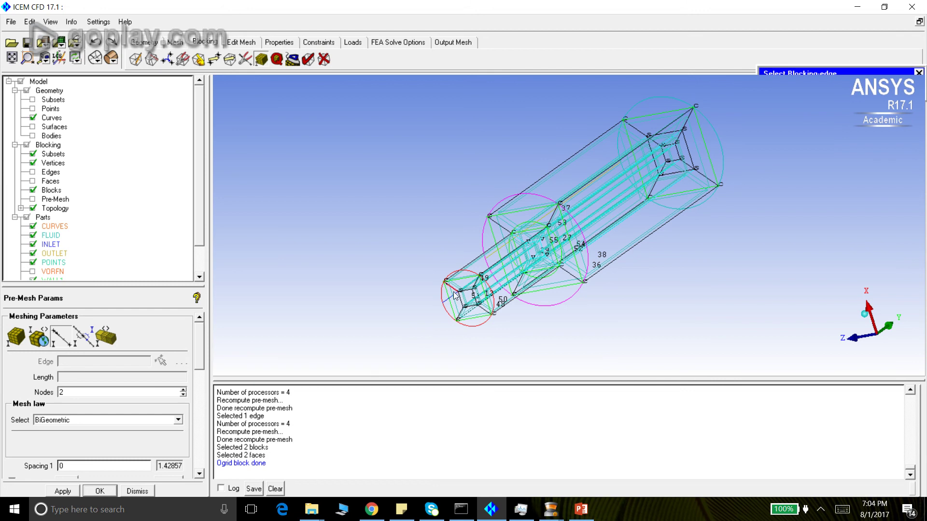
pyautogui.doubleClick(72, 395)
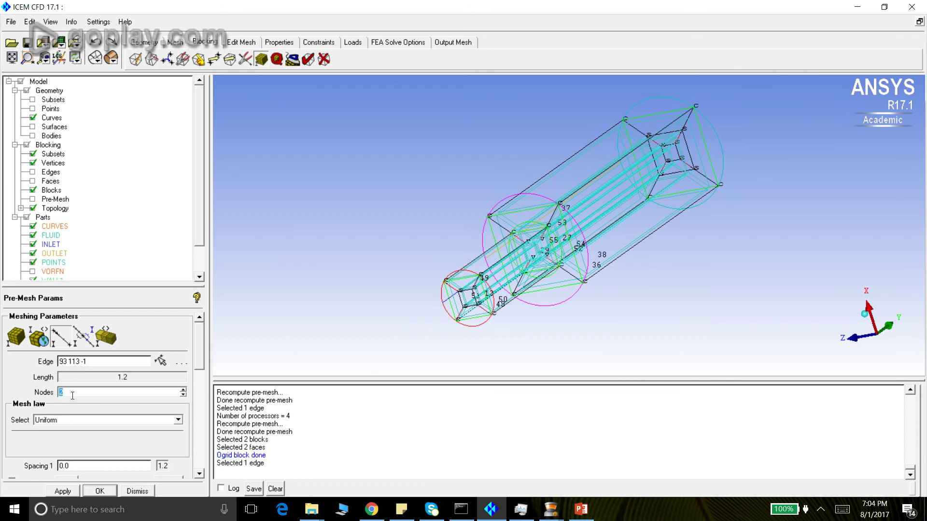
pyautogui.click(161, 361)
pyautogui.click(463, 305)
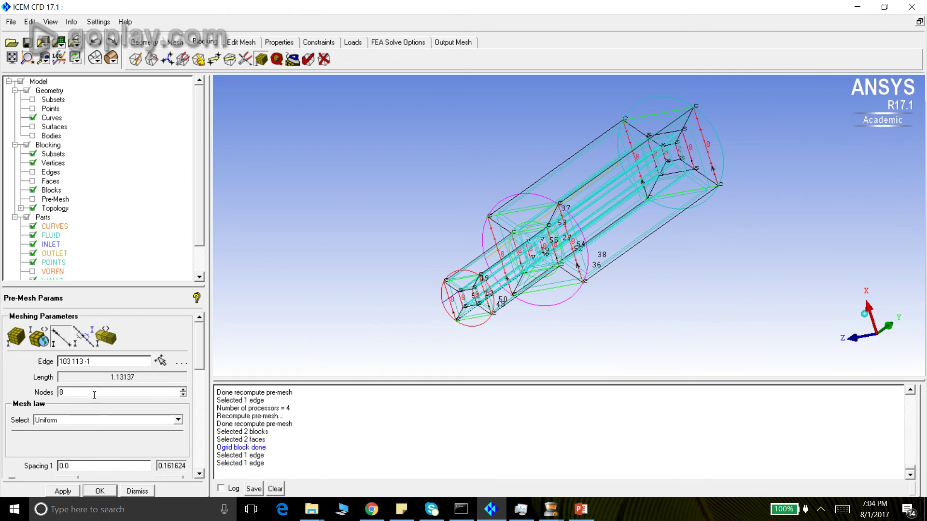
pyautogui.click(136, 492)
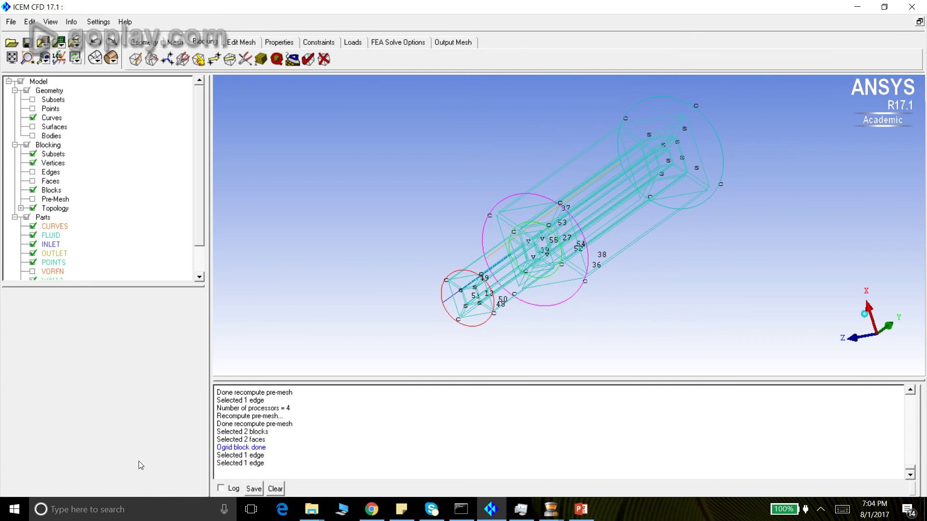
# Recompute and show the pre-mesh with the inner O-grid, and inspect the mesh on the inlet and outlet faces.
pyautogui.click(32, 199)
pyautogui.click(357, 301)
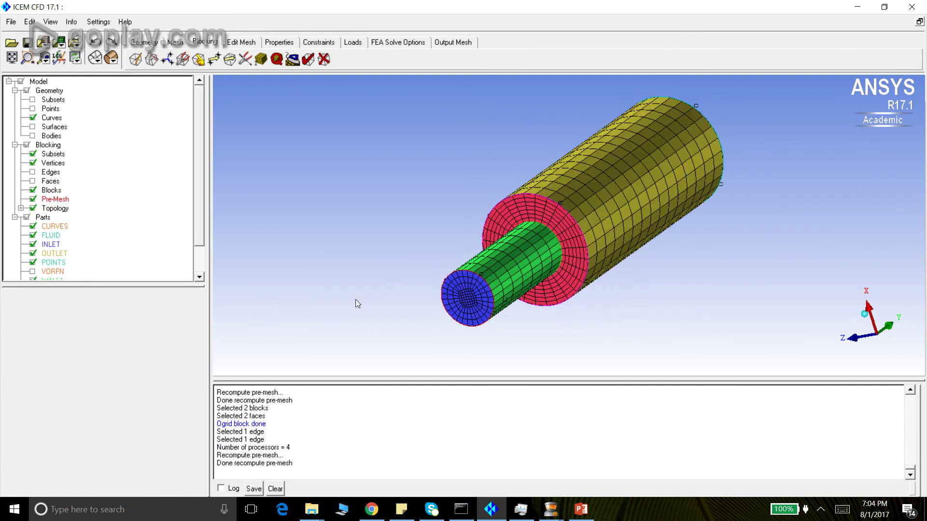
pyautogui.scroll(-2, 467, 291)
pyautogui.moveTo(460, 305); pyautogui.dragTo(491, 282)
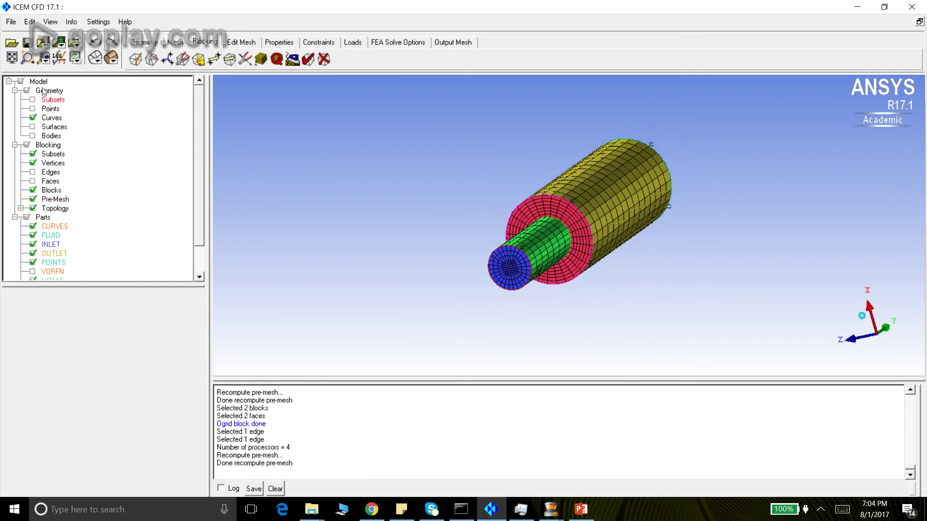
pyautogui.click(28, 58)
pyautogui.moveTo(464, 228); pyautogui.dragTo(574, 301)
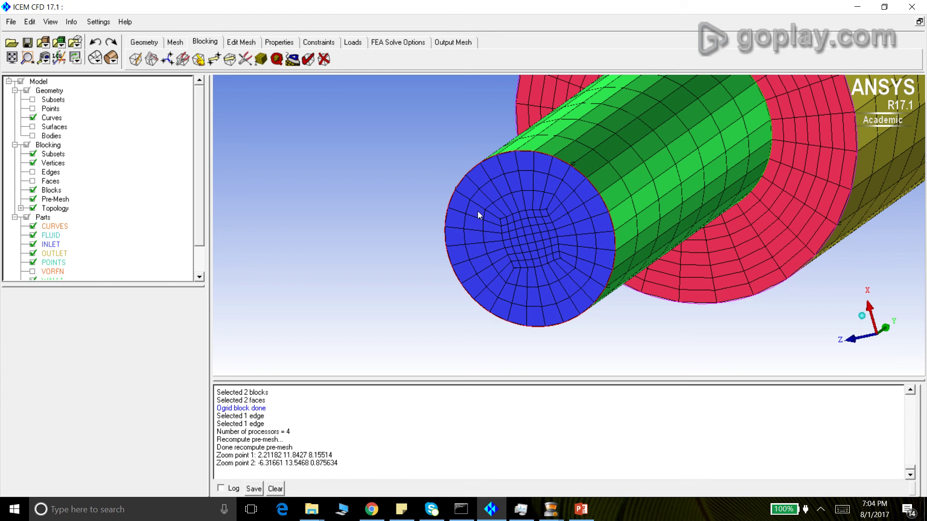
pyautogui.moveTo(545, 172); pyautogui.dragTo(580, 275)
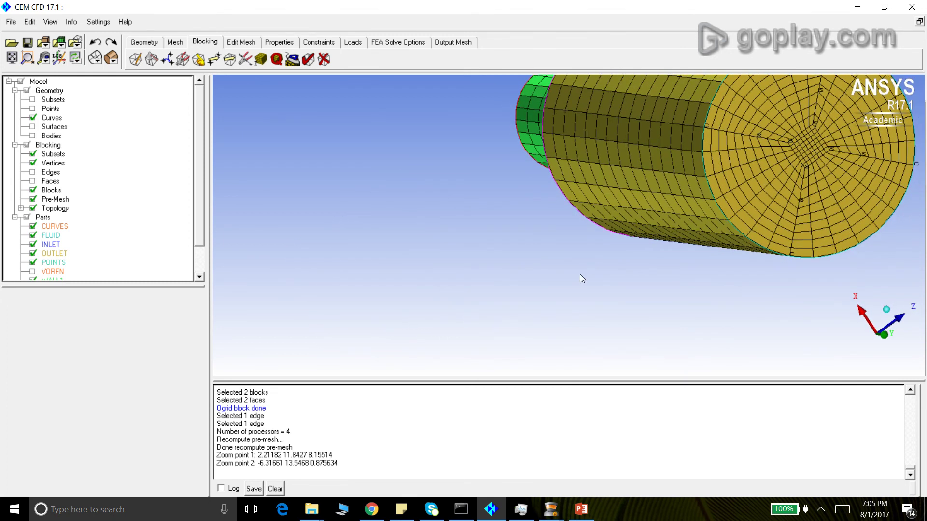
pyautogui.moveTo(691, 235); pyautogui.dragTo(317, 90)
# Plot the pre-mesh quality histogram using the Angle criterion with a range of 0 to 90 and 20 bars.
pyautogui.click(277, 59)
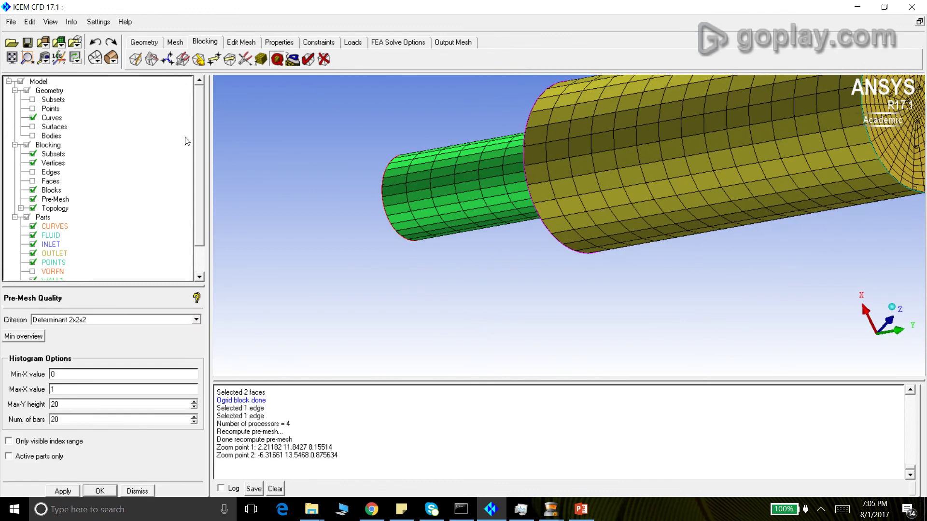
pyautogui.click(197, 320)
pyautogui.scroll(1, 139, 372)
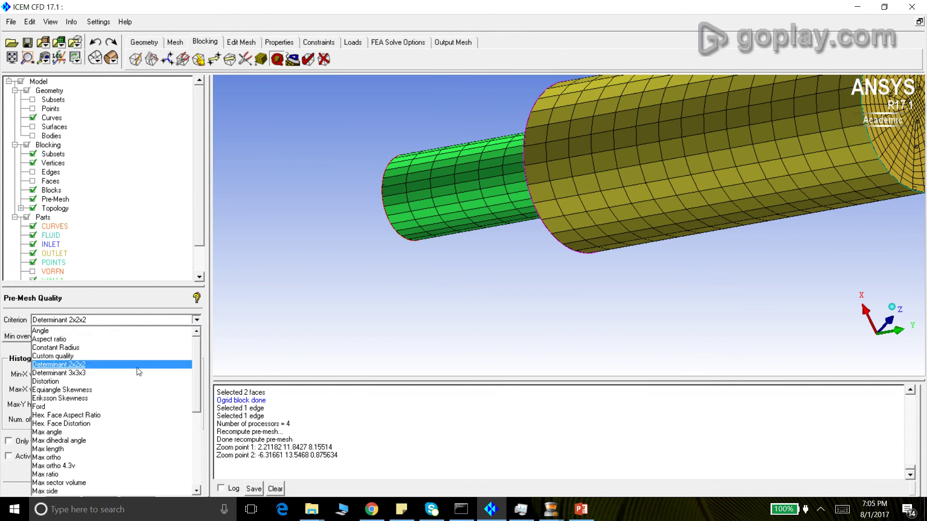
pyautogui.click(71, 332)
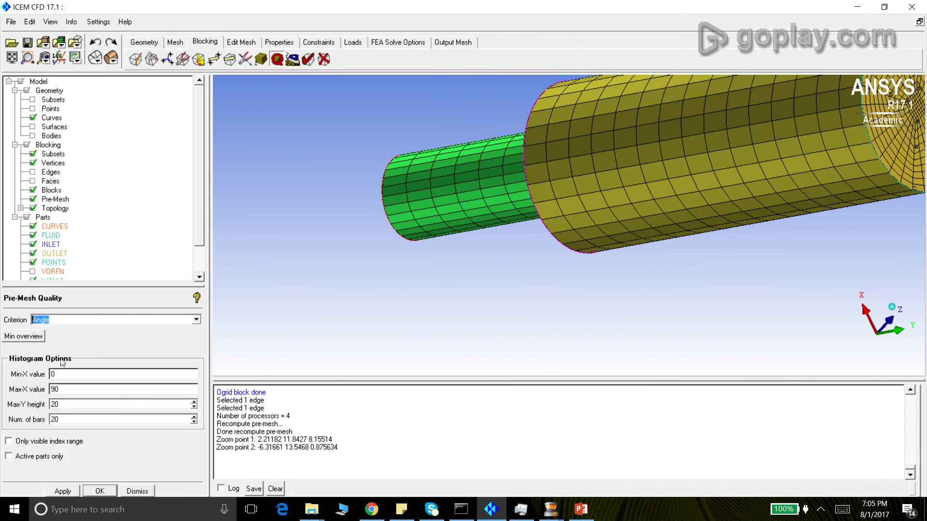
pyautogui.click(63, 491)
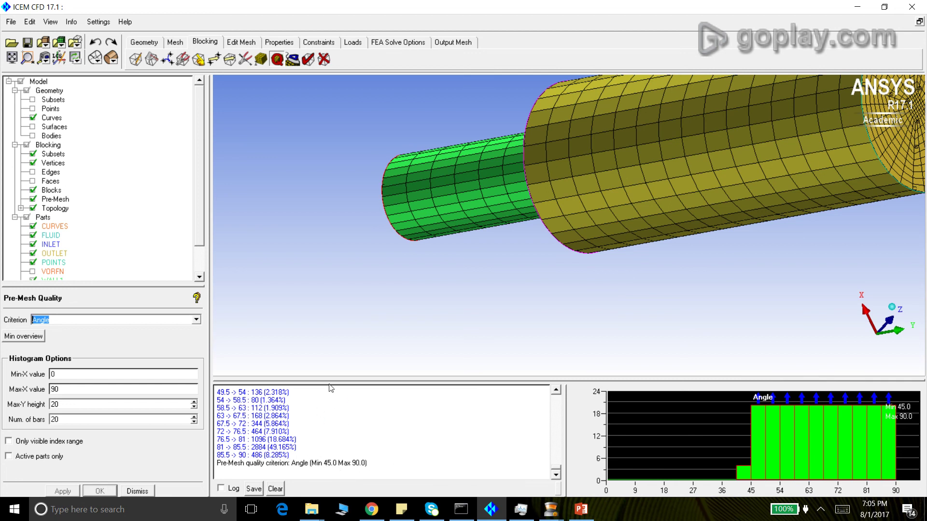
# Plot the pre-mesh quality histogram using the Determinant 2x2x2 criterion with a range of 0 to 1, and close the quality settings.
pyautogui.click(196, 319)
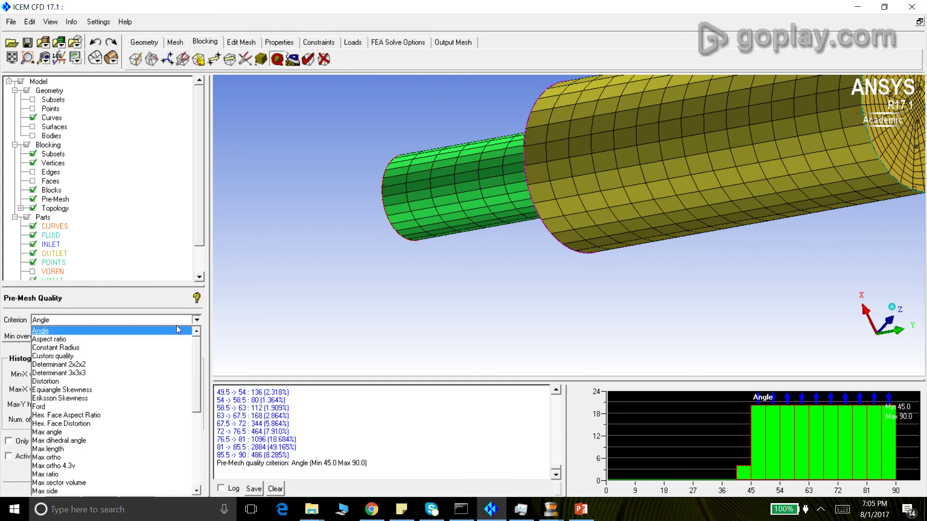
pyautogui.click(72, 366)
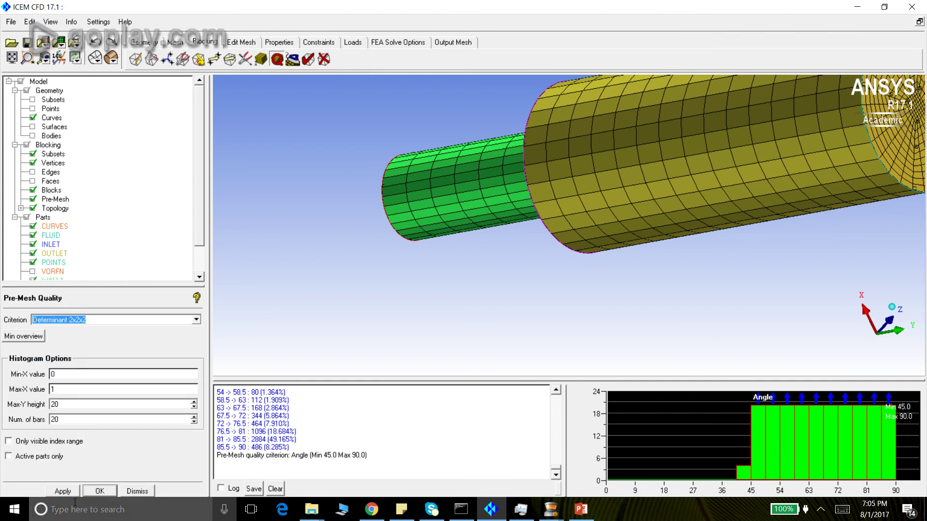
pyautogui.click(52, 493)
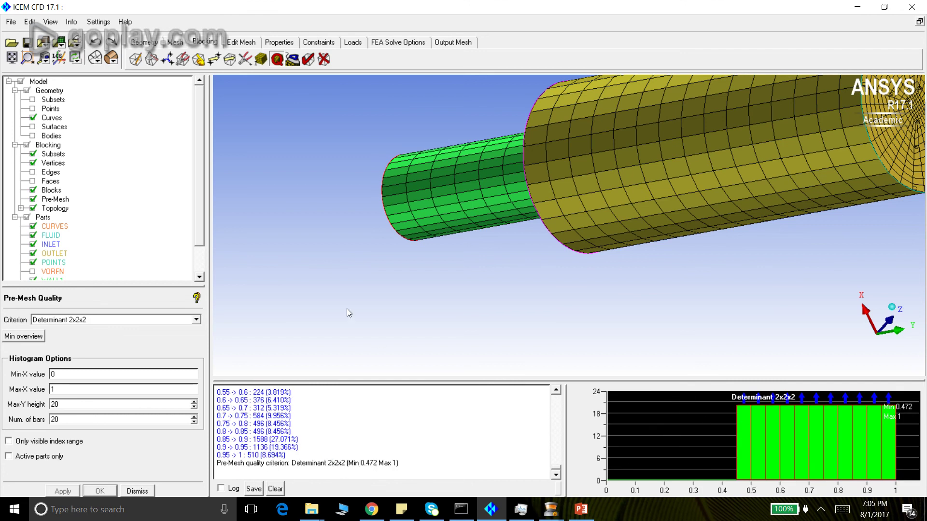
pyautogui.click(197, 323)
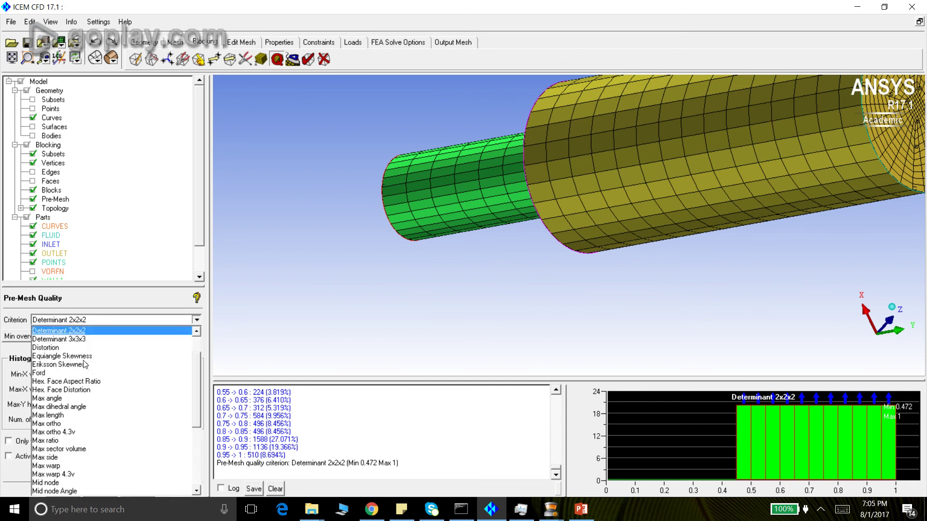
pyautogui.click(322, 303)
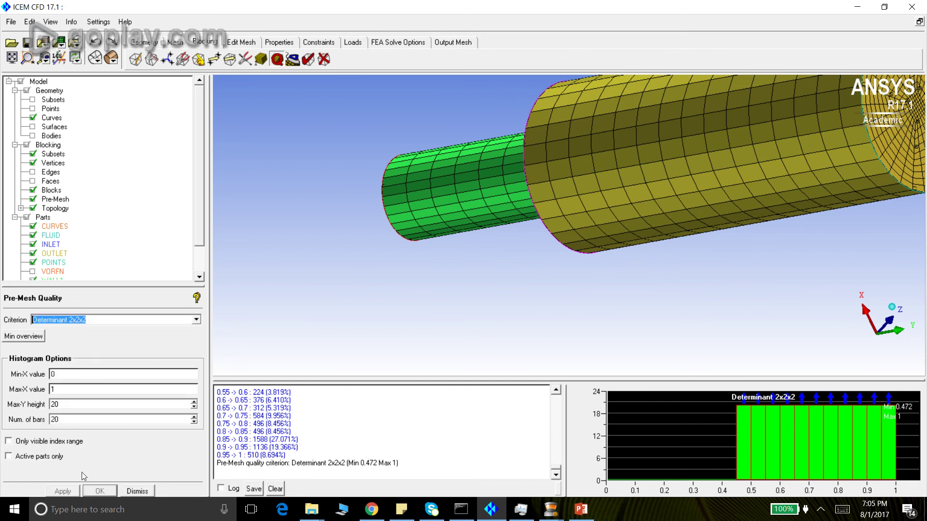
pyautogui.click(144, 489)
pyautogui.moveTo(425, 227); pyautogui.dragTo(621, 143)
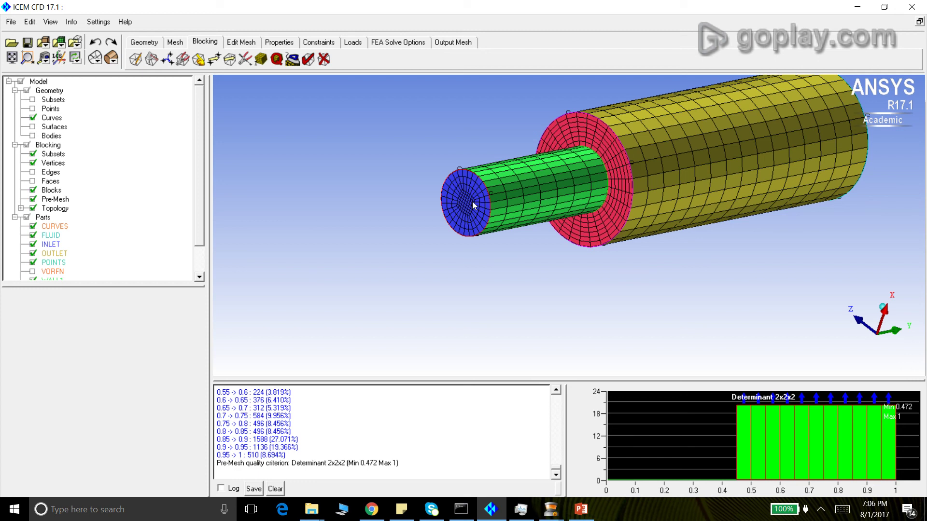
pyautogui.moveTo(672, 207); pyautogui.dragTo(588, 186)
pyautogui.moveTo(456, 201); pyautogui.dragTo(624, 217)
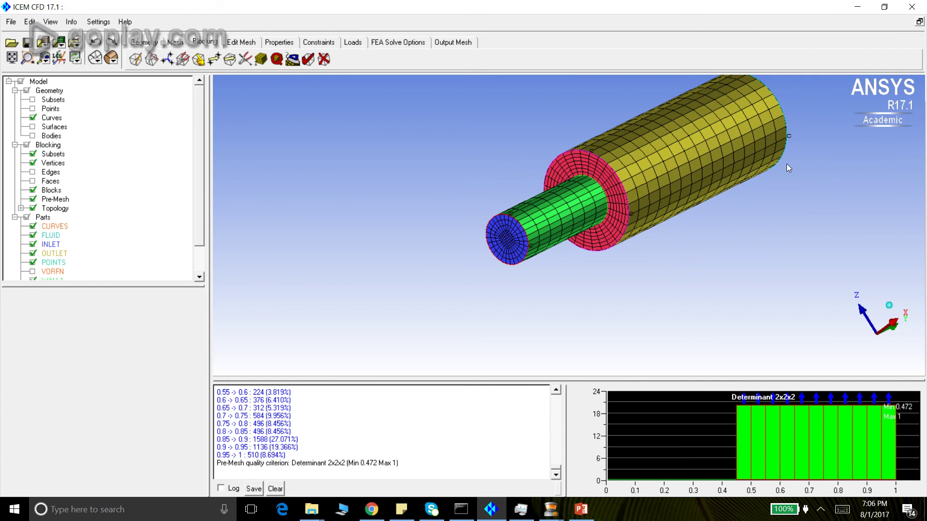